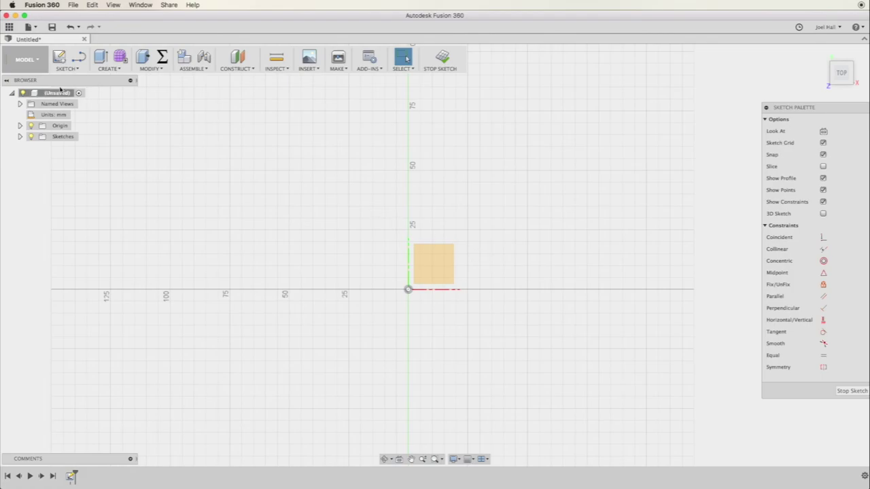
Step: Check the default modeling orientation in the general preferences and leave them without making changes
{"action": "left_click", "coordinate": [59, 6]}
{"action": "left_click", "coordinate": [53, 30]}
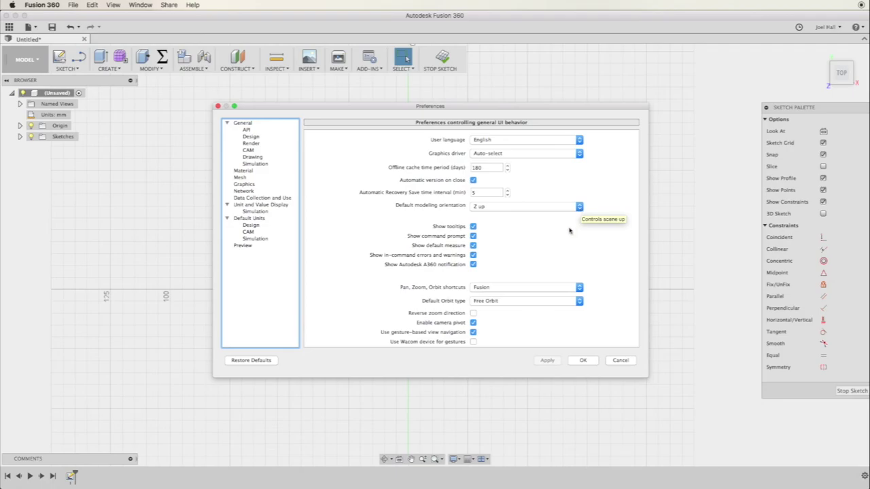
{"action": "left_click", "coordinate": [621, 360]}
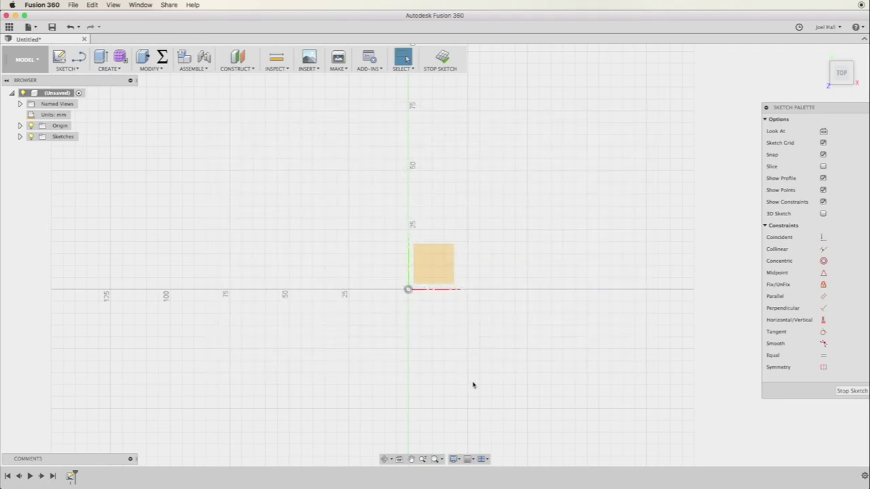
Step: Draw a circle 28 mm in diameter centred on the origin and place its diameter dimension outside the circle at the upper left
{"action": "mouse_move", "coordinate": [821, 53]}
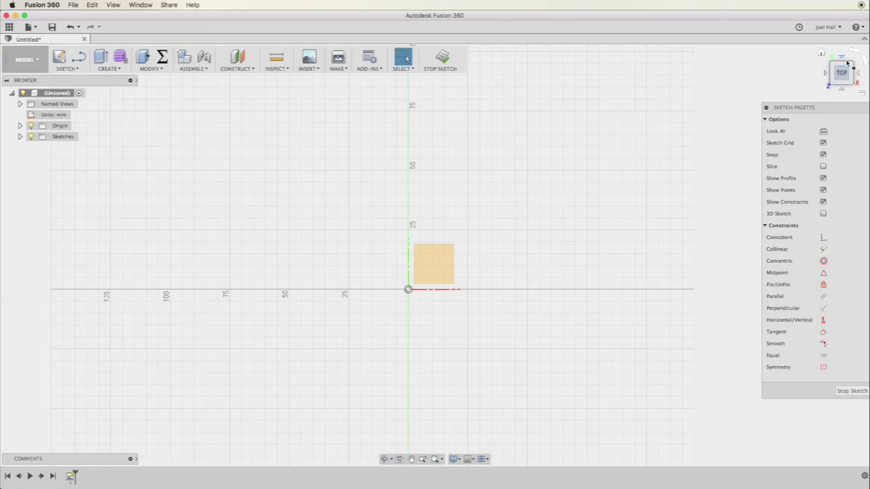
{"action": "left_click_drag", "start_coordinate": [828, 109], "coordinate": [820, 136]}
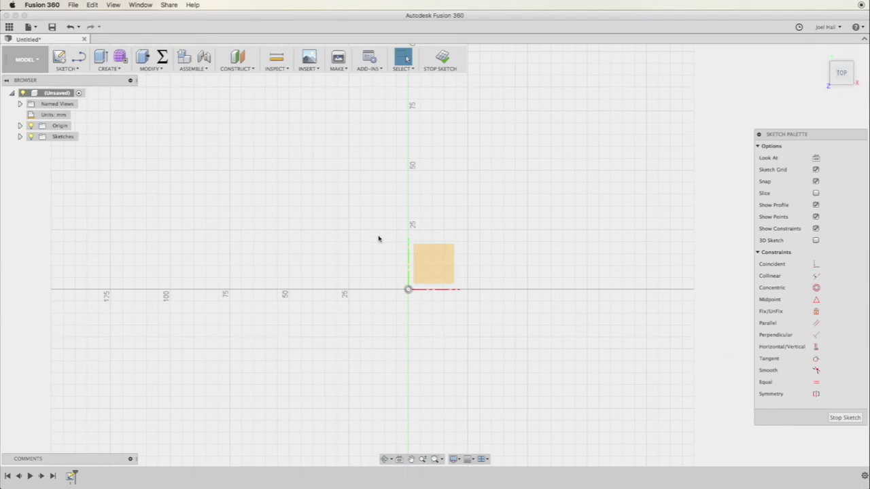
{"action": "left_click", "coordinate": [81, 69]}
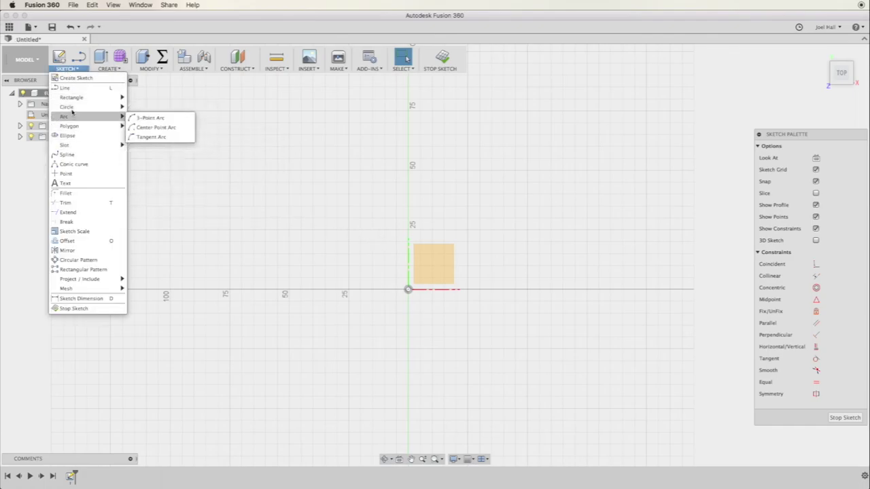
{"action": "mouse_move", "coordinate": [71, 110]}
{"action": "left_click", "coordinate": [165, 109]}
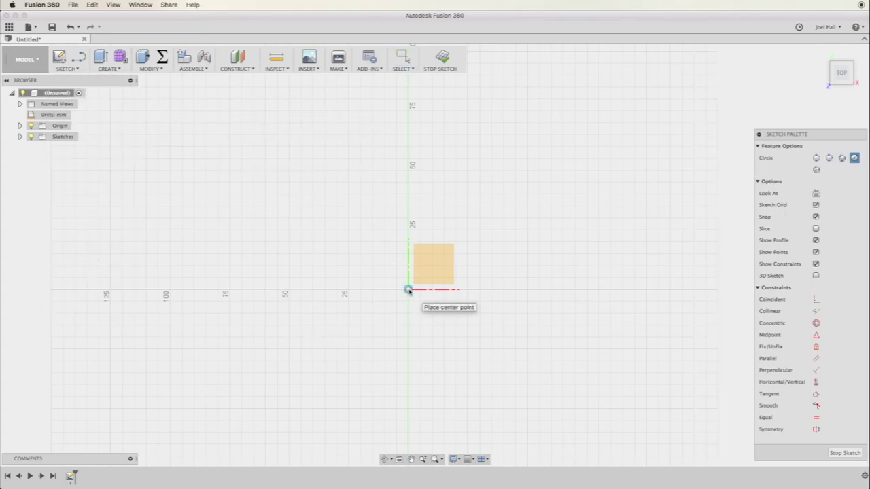
{"action": "left_click", "coordinate": [408, 291]}
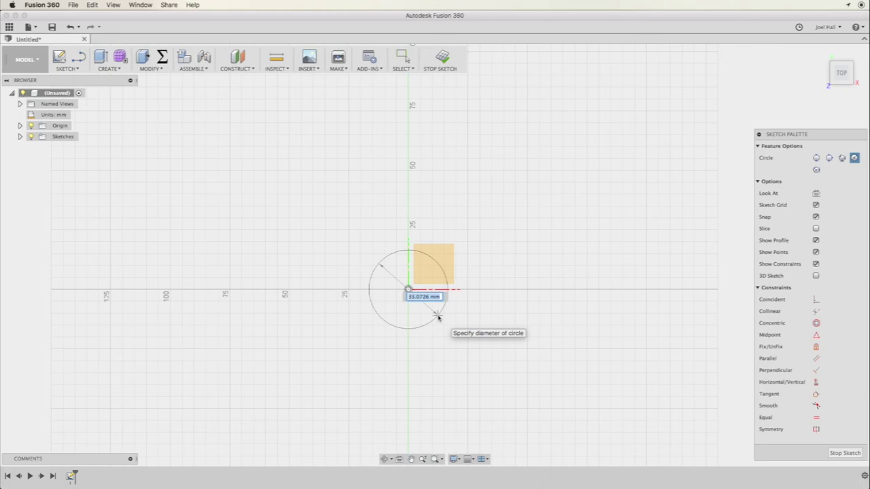
{"action": "type", "text": "28"}
{"action": "key", "text": "Tab"}
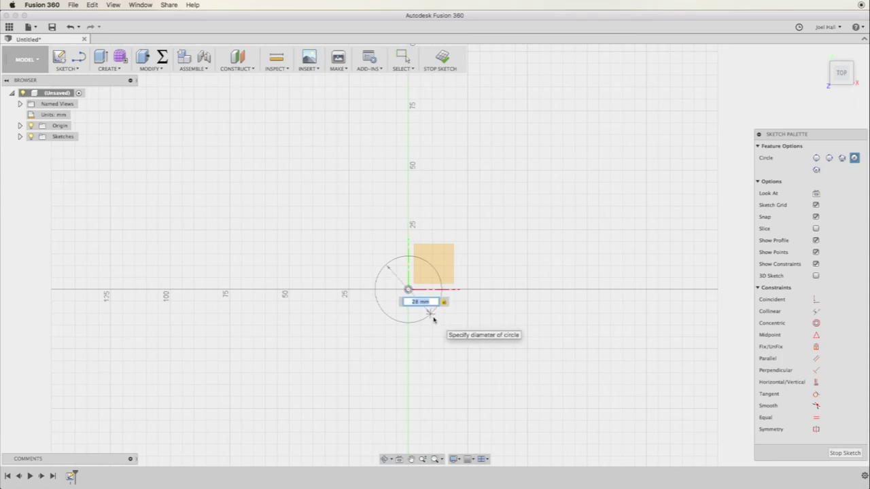
{"action": "key", "text": "Return"}
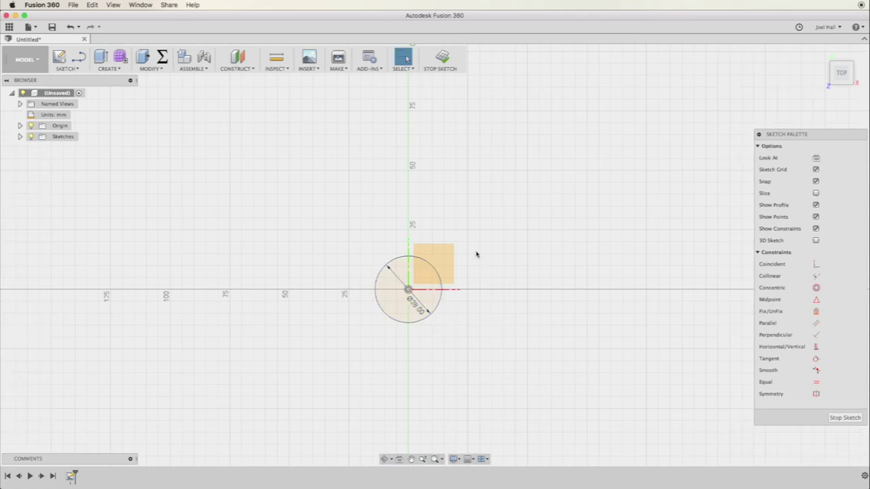
{"action": "left_click_drag", "start_coordinate": [428, 312], "coordinate": [355, 242]}
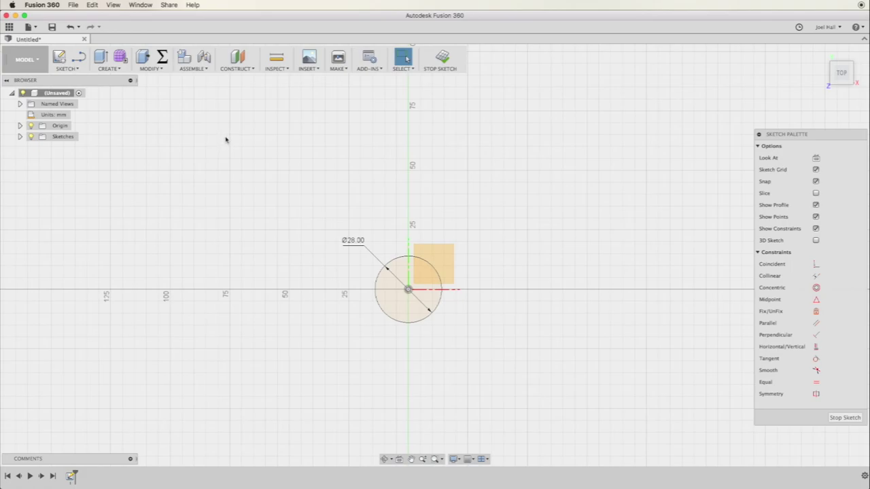
Step: Draw a 40 mm horizontal line extending right from the topmost point of the circle
{"action": "left_click", "coordinate": [68, 69]}
{"action": "left_click", "coordinate": [74, 87]}
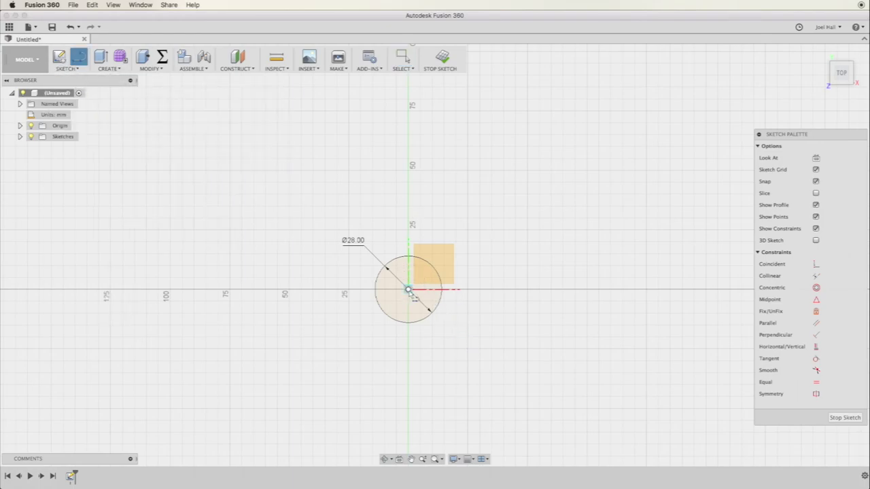
{"action": "left_click", "coordinate": [407, 291]}
{"action": "left_click", "coordinate": [408, 256]}
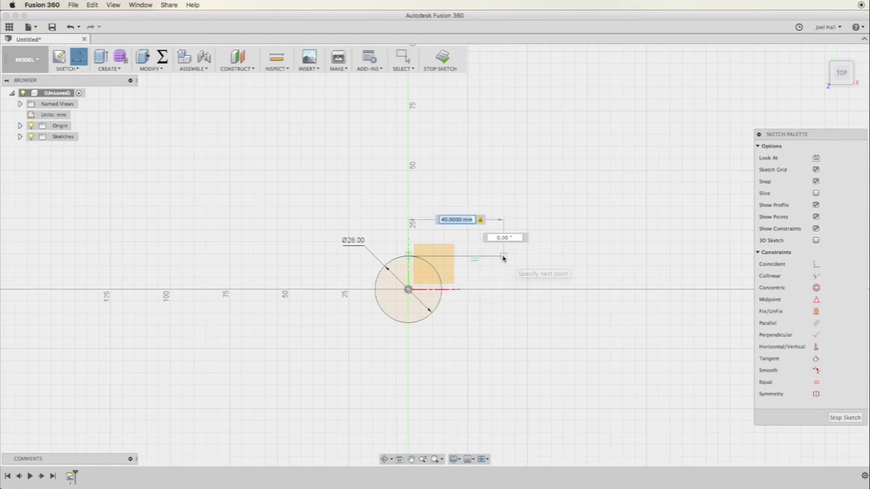
{"action": "left_click", "coordinate": [503, 257]}
{"action": "key", "text": "Escape"}
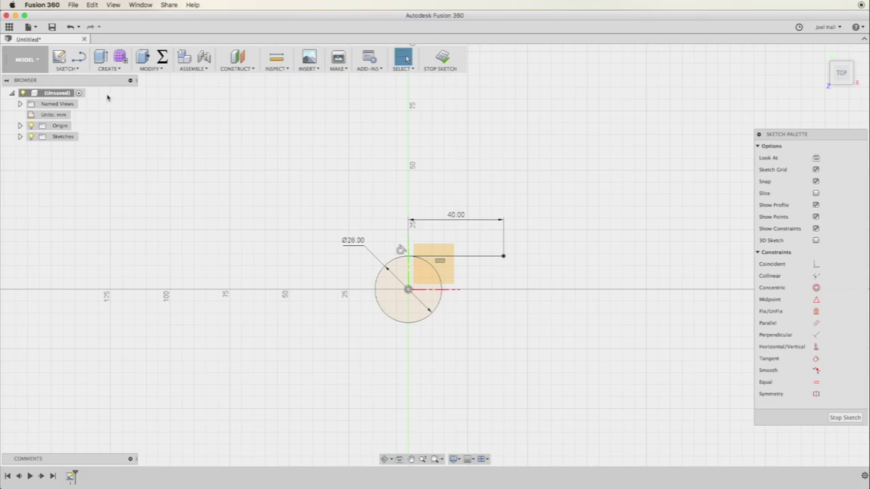
{"action": "left_click", "coordinate": [78, 58]}
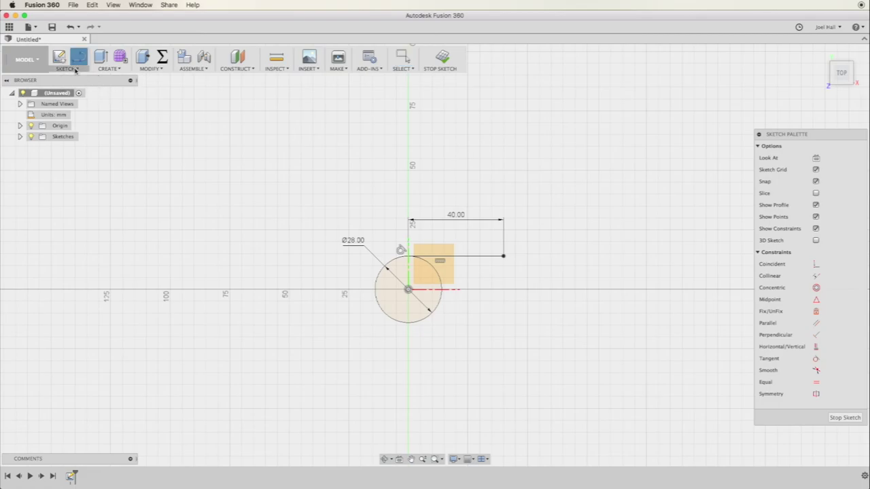
{"action": "left_click", "coordinate": [409, 324]}
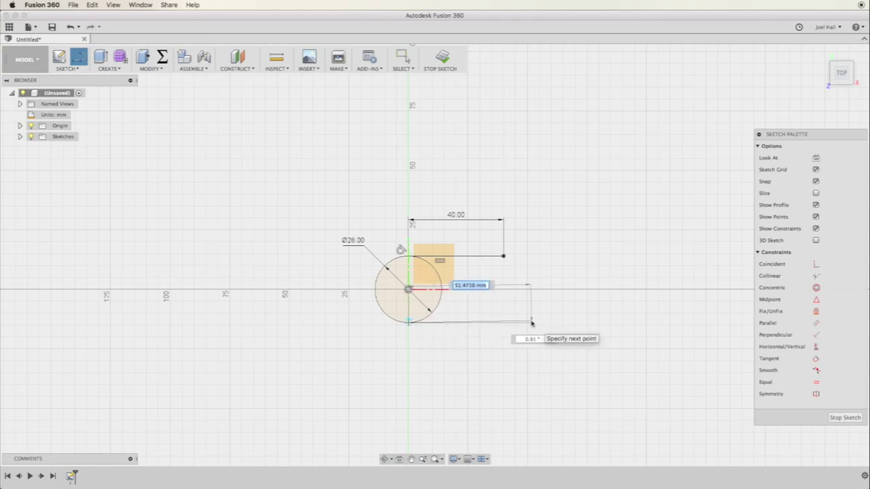
{"action": "key", "text": "Escape"}
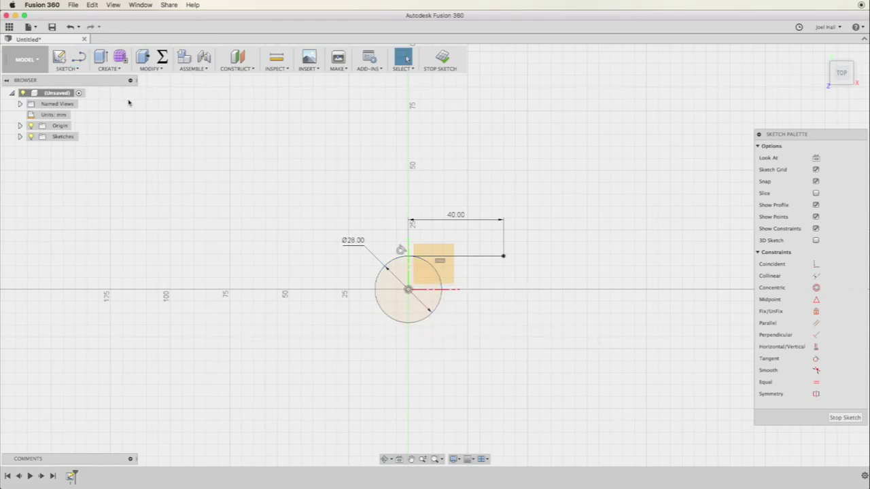
Step: Draw a horizontal line extending right from the lowest point of the circle, beneath the upper line
{"action": "key", "text": "l"}
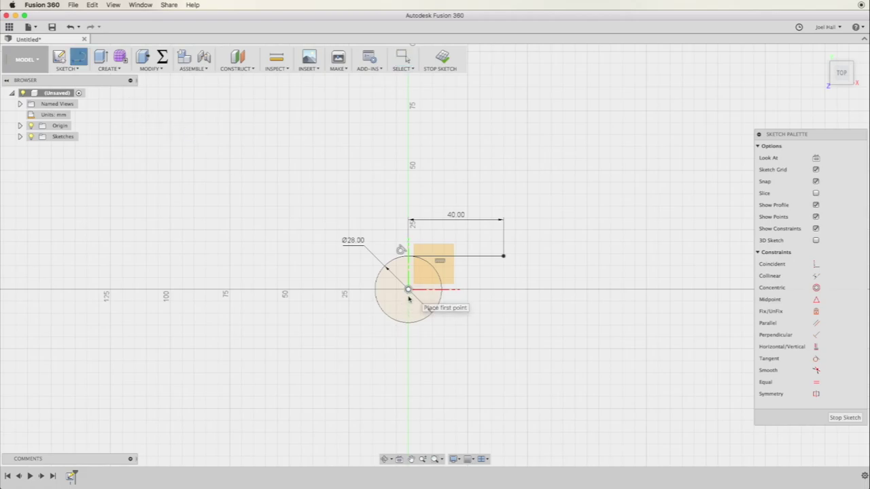
{"action": "left_click", "coordinate": [408, 324]}
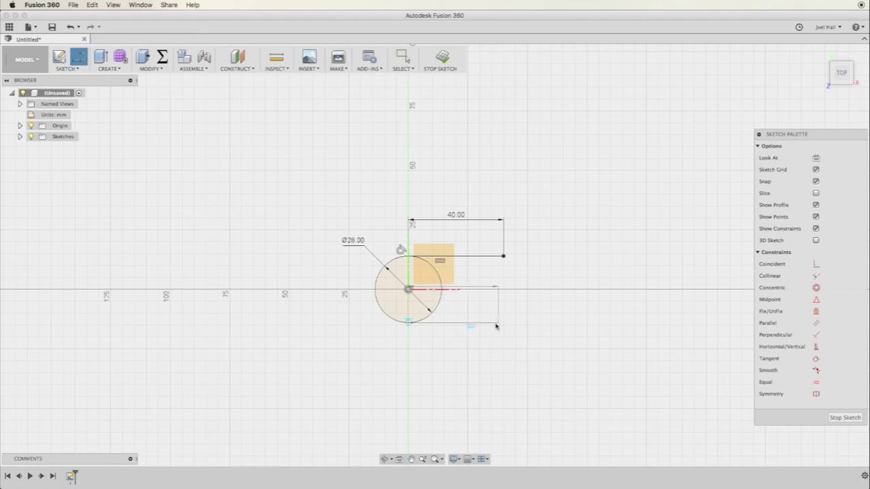
{"action": "left_click", "coordinate": [488, 324]}
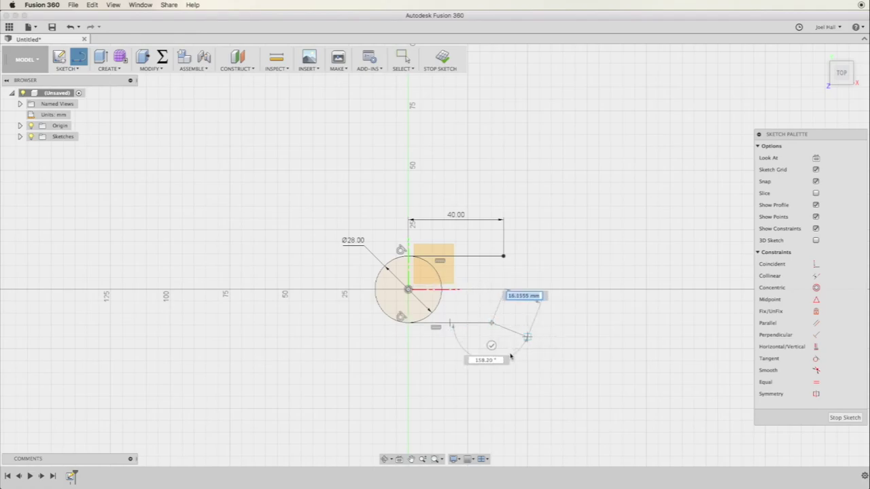
{"action": "key", "text": "Escape"}
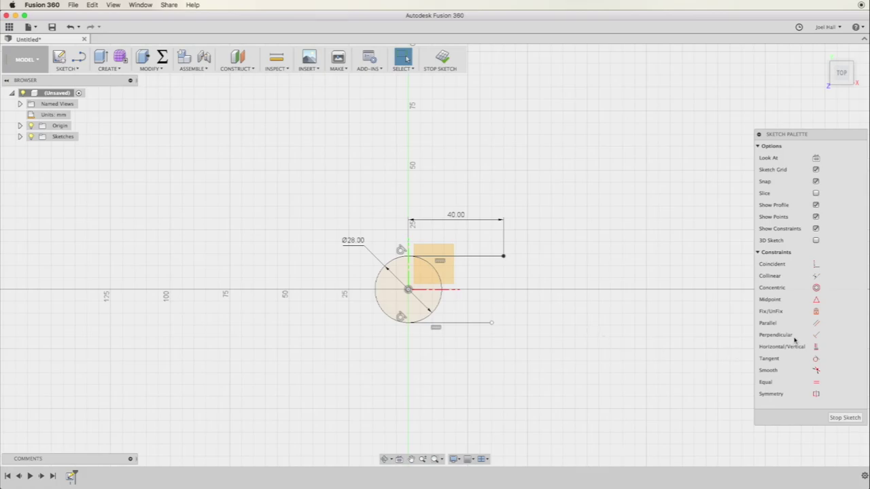
Step: Apply an Equal constraint between the lower and upper horizontal lines
{"action": "left_click", "coordinate": [817, 383]}
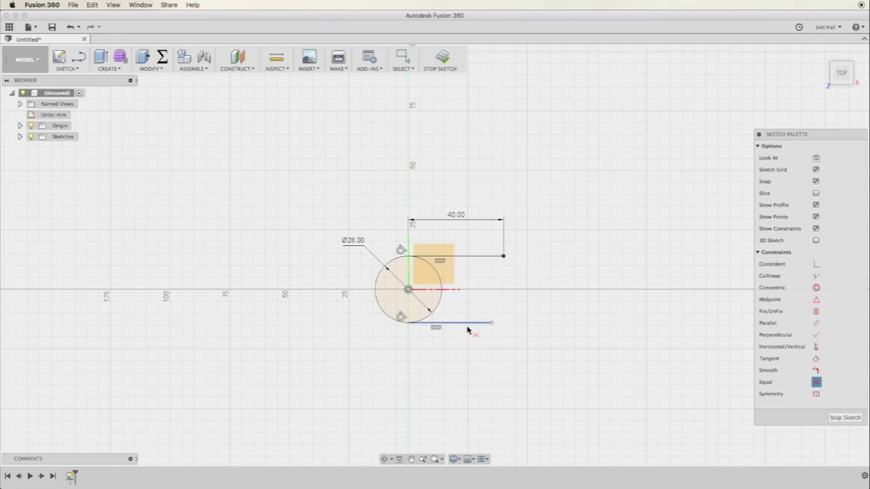
{"action": "left_click", "coordinate": [469, 324]}
{"action": "left_click", "coordinate": [470, 256]}
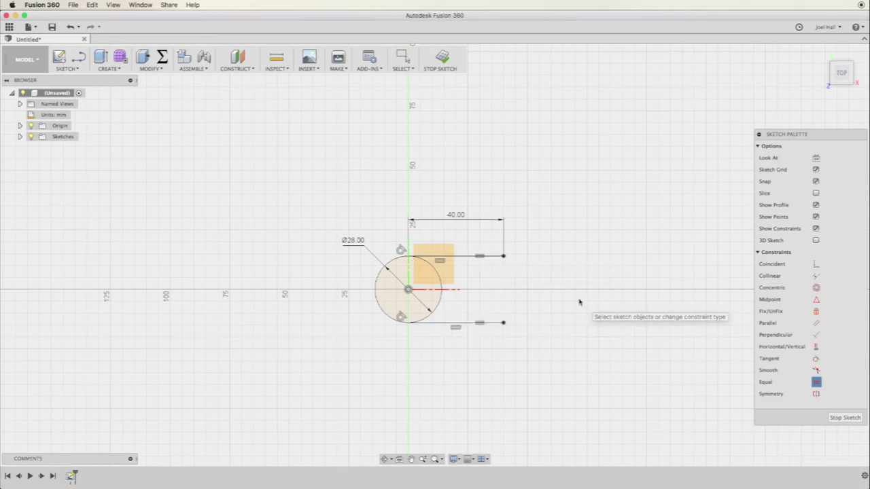
{"action": "key", "text": "Escape"}
Step: Set the upper line's length dimension to 30 mm
{"action": "left_click", "coordinate": [458, 216]}
{"action": "double_click", "coordinate": [457, 216]}
{"action": "type", "text": "30"}
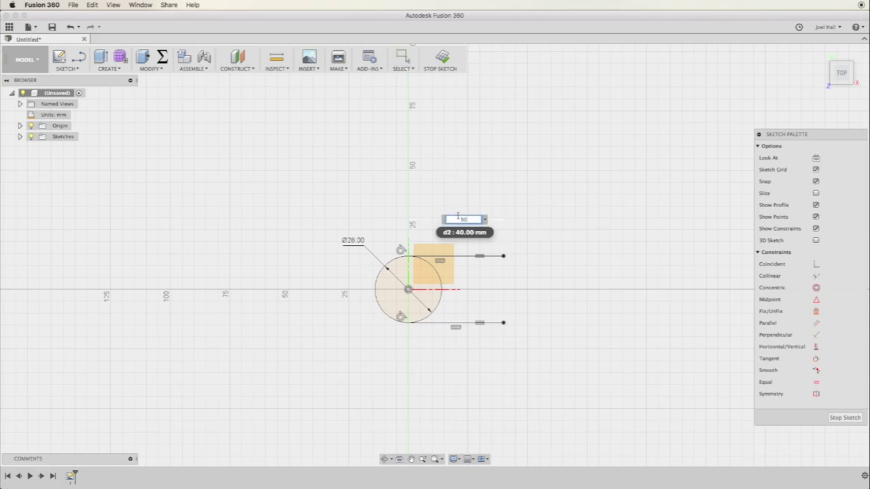
{"action": "key", "text": "Return"}
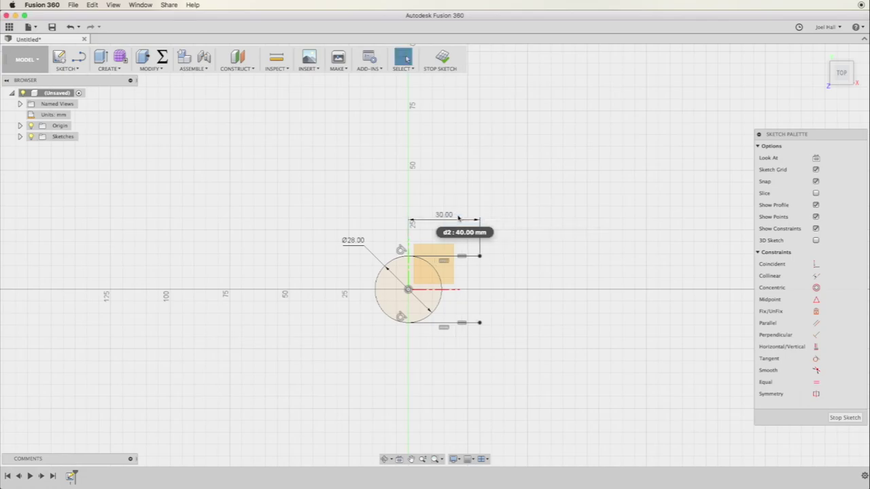
Step: Set the upper line's length dimension back to 40 mm
{"action": "left_click", "coordinate": [446, 215]}
{"action": "double_click", "coordinate": [445, 215]}
{"action": "type", "text": "40"}
{"action": "key", "text": "Return"}
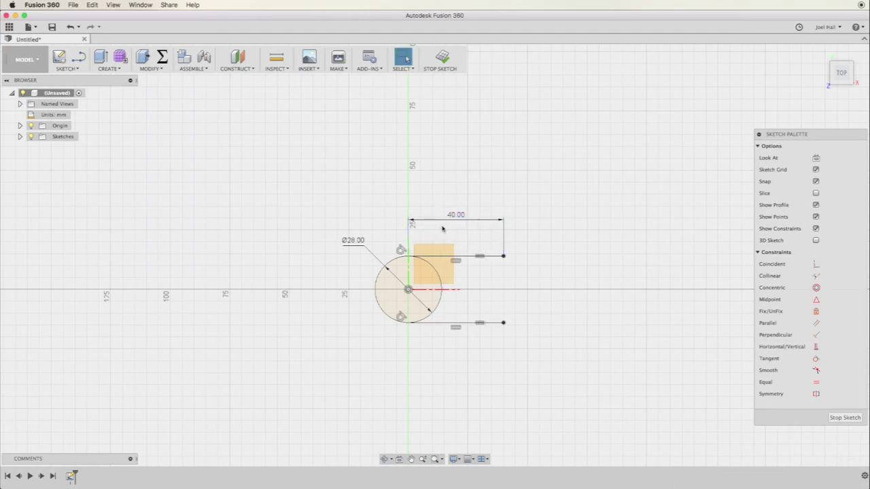
Step: Draw a second circle about 28 mm in diameter, centred between the right ends of the two lines and reaching the lower line's endpoint
{"action": "left_click", "coordinate": [75, 70]}
{"action": "mouse_move", "coordinate": [78, 114]}
{"action": "left_click", "coordinate": [204, 109]}
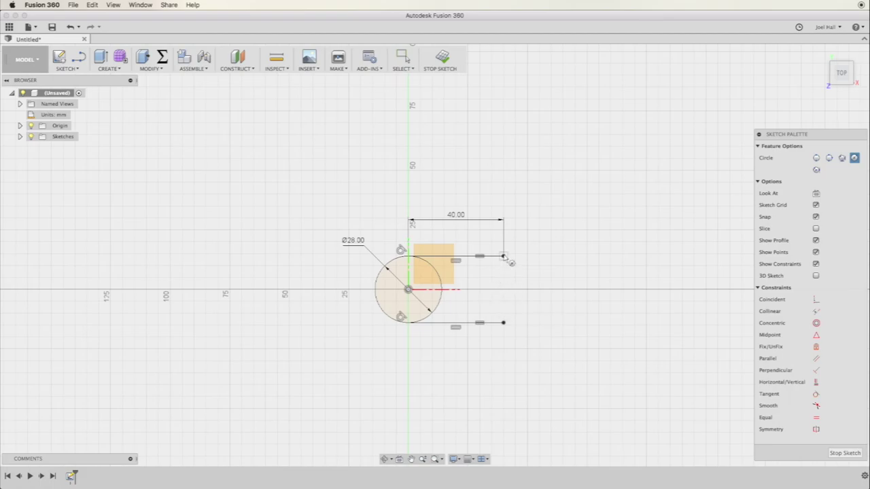
{"action": "left_click", "coordinate": [504, 290]}
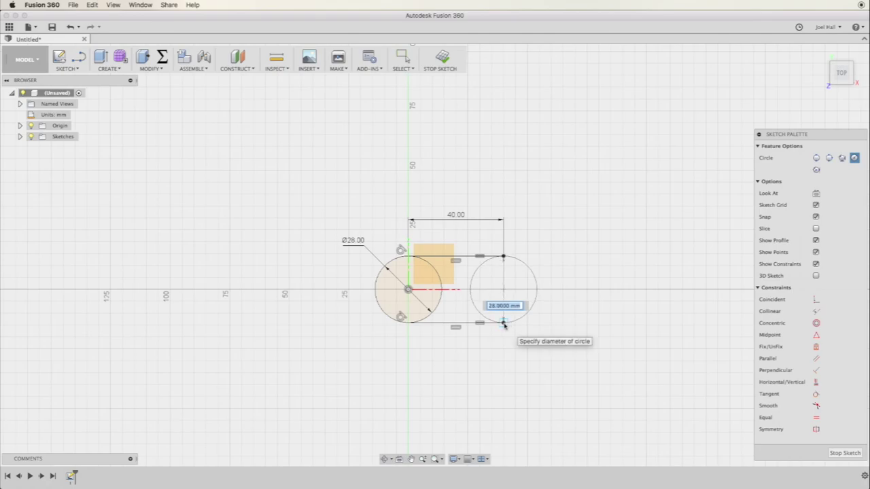
{"action": "left_click", "coordinate": [503, 324]}
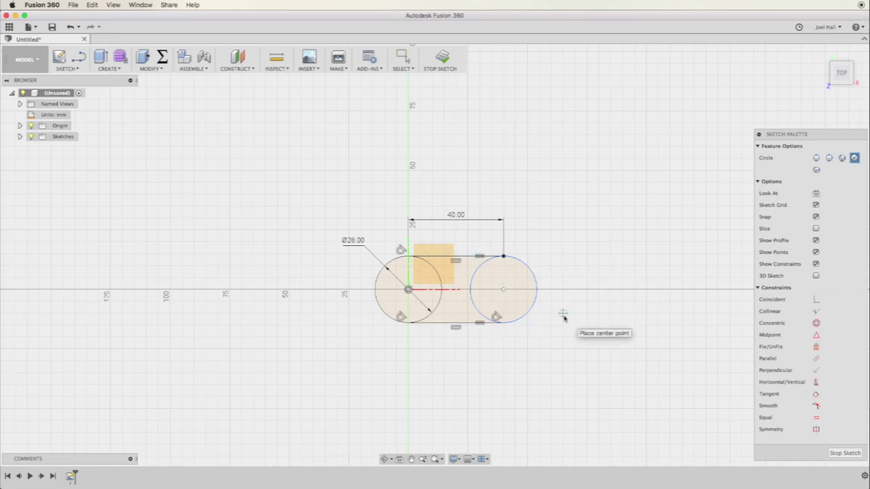
{"action": "key", "text": "Escape"}
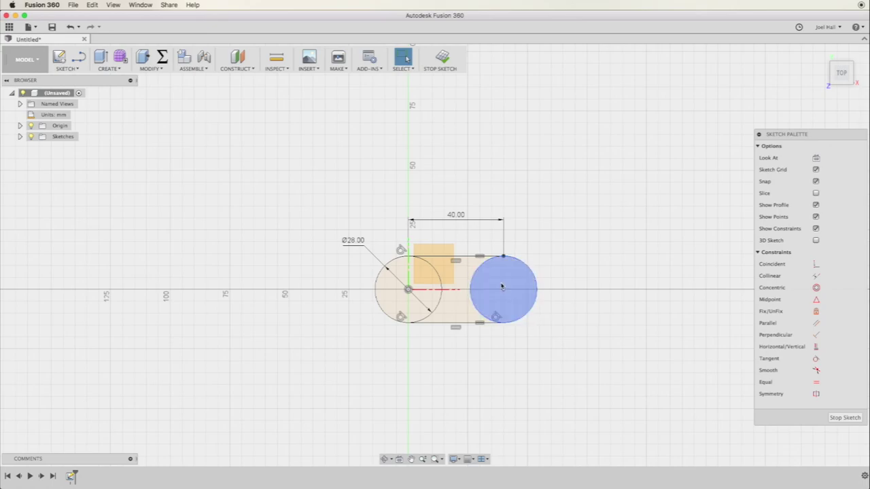
Step: Dimension the right circle's diameter as 28 mm, placing the dimension outside the circle at the lower right
{"action": "left_click_drag", "start_coordinate": [503, 290], "coordinate": [568, 291]}
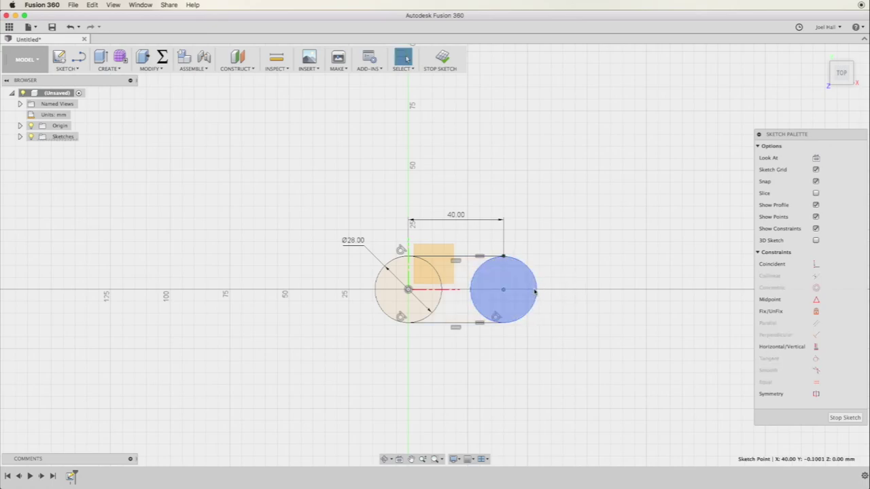
{"action": "left_click", "coordinate": [536, 291]}
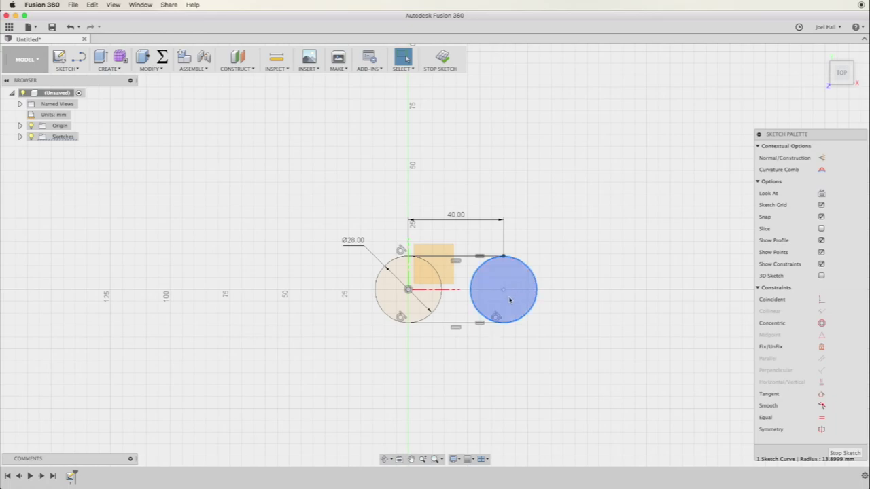
{"action": "key", "text": "d"}
{"action": "left_click", "coordinate": [536, 292]}
{"action": "key", "text": "Escape"}
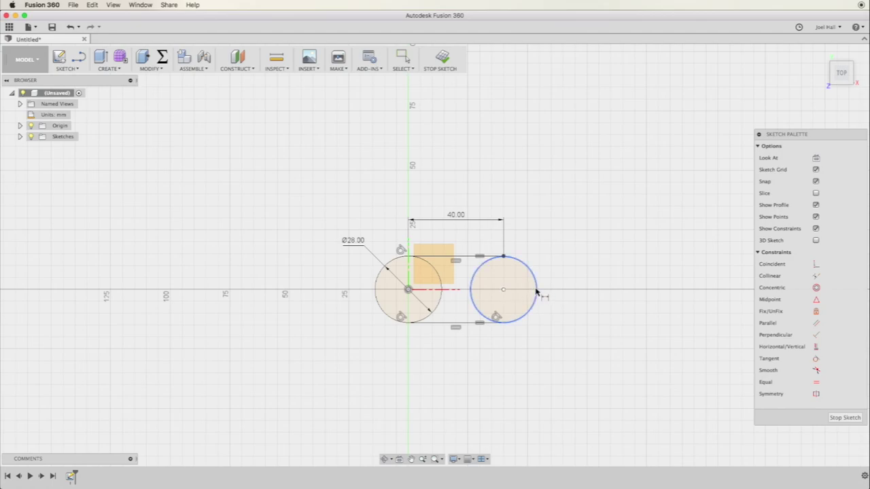
{"action": "left_click", "coordinate": [537, 293]}
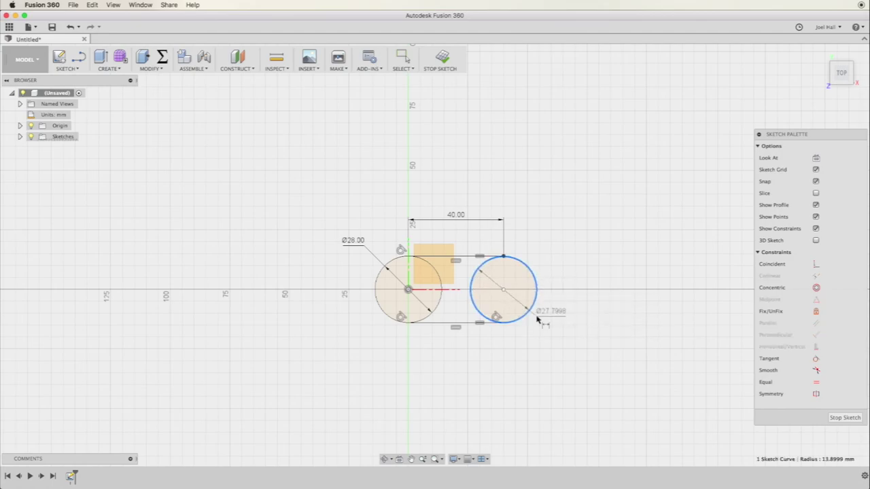
{"action": "left_click", "coordinate": [568, 310]}
{"action": "type", "text": "28"}
{"action": "key", "text": "Return"}
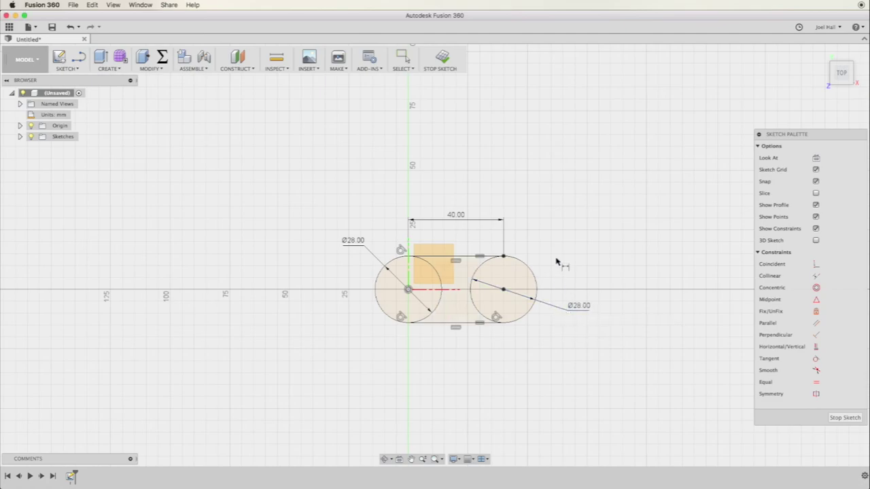
Step: Add a driven dimension between the two circle centres, placing it below the slot profile
{"action": "left_click", "coordinate": [408, 289]}
{"action": "left_click", "coordinate": [503, 290]}
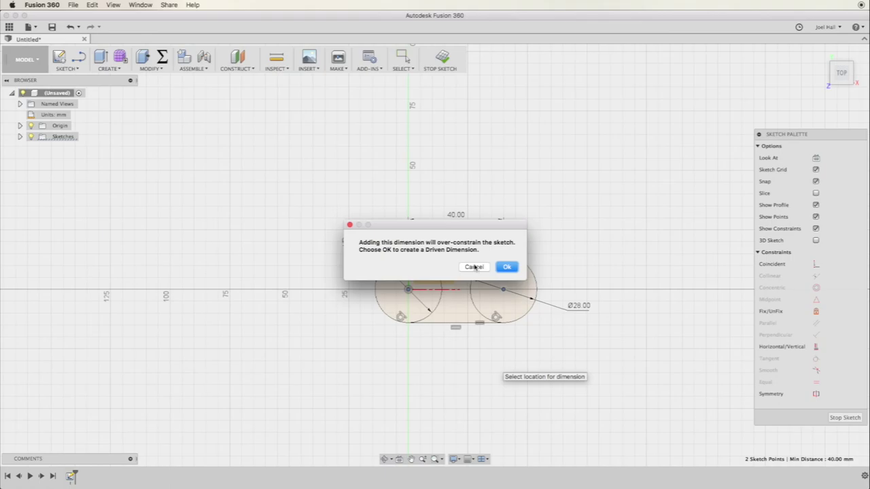
{"action": "left_click", "coordinate": [508, 267]}
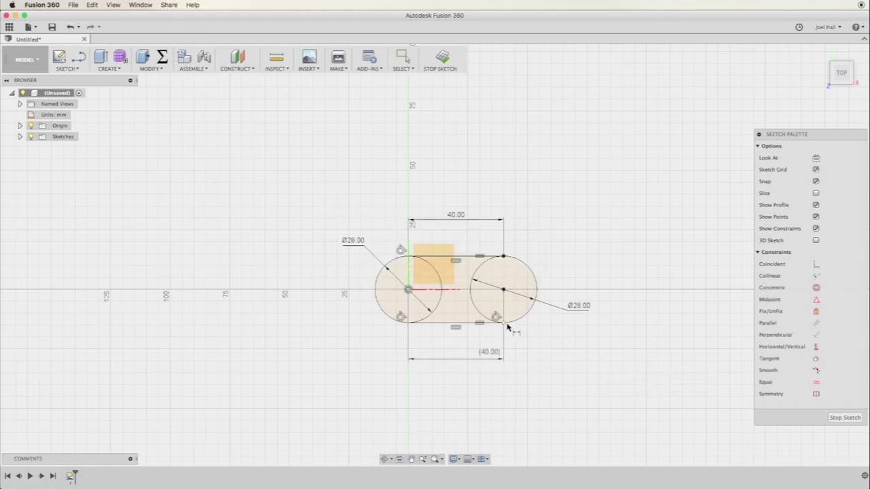
Step: Examine up close where the right circle meets the endpoint of the lower horizontal line
{"action": "scroll", "coordinate": [502, 370], "scroll_direction": "up", "scroll_amount": 3}
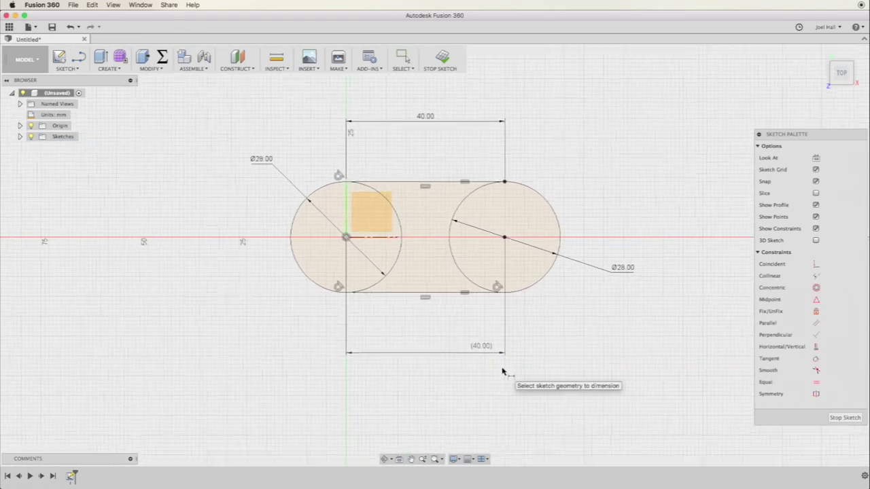
{"action": "scroll", "coordinate": [502, 371], "scroll_direction": "up", "scroll_amount": 4}
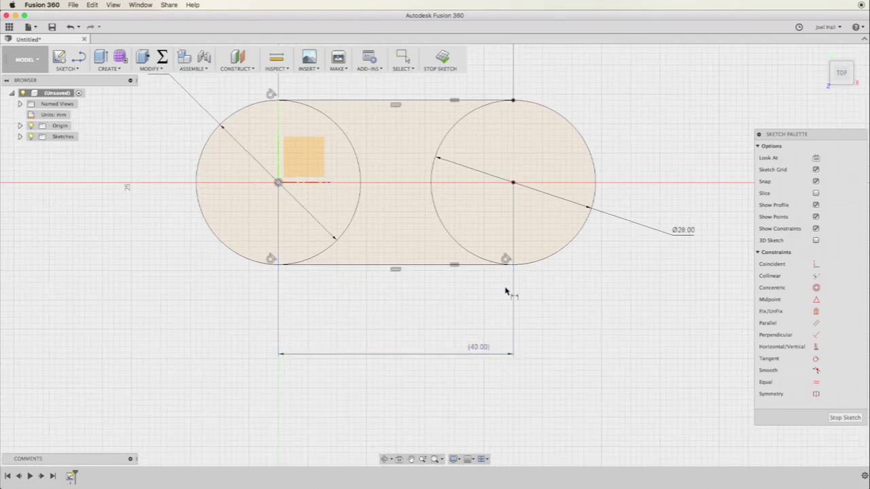
{"action": "scroll", "coordinate": [505, 292], "scroll_direction": "up", "scroll_amount": 6}
{"action": "scroll", "coordinate": [531, 267], "scroll_direction": "up", "scroll_amount": 5}
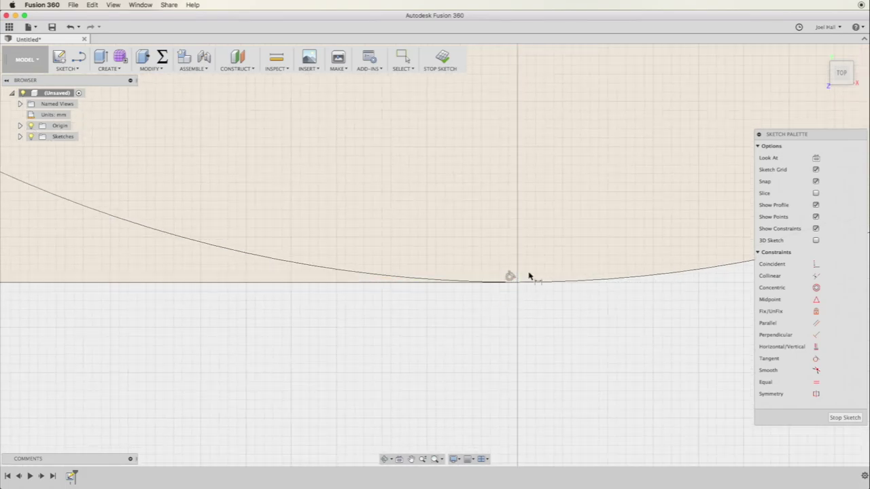
{"action": "scroll", "coordinate": [504, 268], "scroll_direction": "down", "scroll_amount": 1}
{"action": "scroll", "coordinate": [504, 267], "scroll_direction": "down", "scroll_amount": 6}
{"action": "scroll", "coordinate": [499, 191], "scroll_direction": "up", "scroll_amount": 3}
{"action": "scroll", "coordinate": [520, 217], "scroll_direction": "down", "scroll_amount": 5}
{"action": "scroll", "coordinate": [563, 276], "scroll_direction": "up", "scroll_amount": 2}
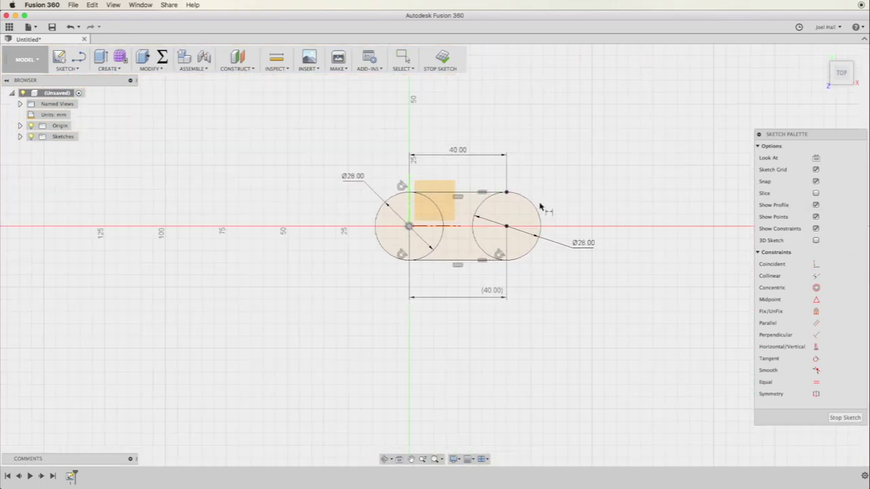
{"action": "scroll", "coordinate": [540, 206], "scroll_direction": "up", "scroll_amount": 1}
{"action": "key", "text": "Escape"}
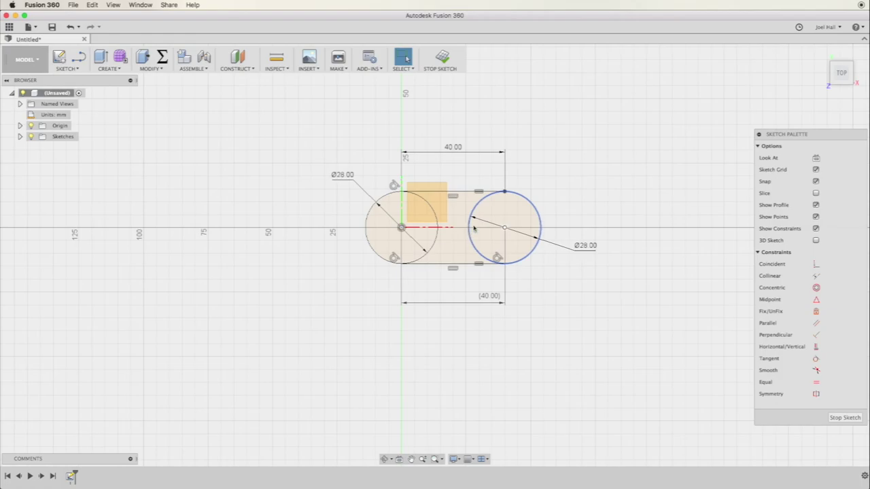
{"action": "left_click", "coordinate": [474, 230]}
{"action": "left_click", "coordinate": [610, 263]}
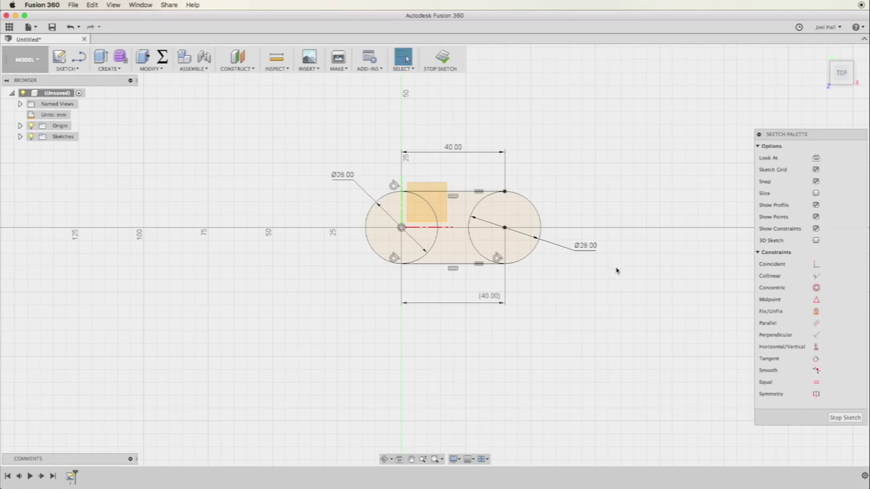
Step: Finish the sketch and select the slot profile's three regions, both circles and the area between them, for an Extrude
{"action": "left_click", "coordinate": [847, 417]}
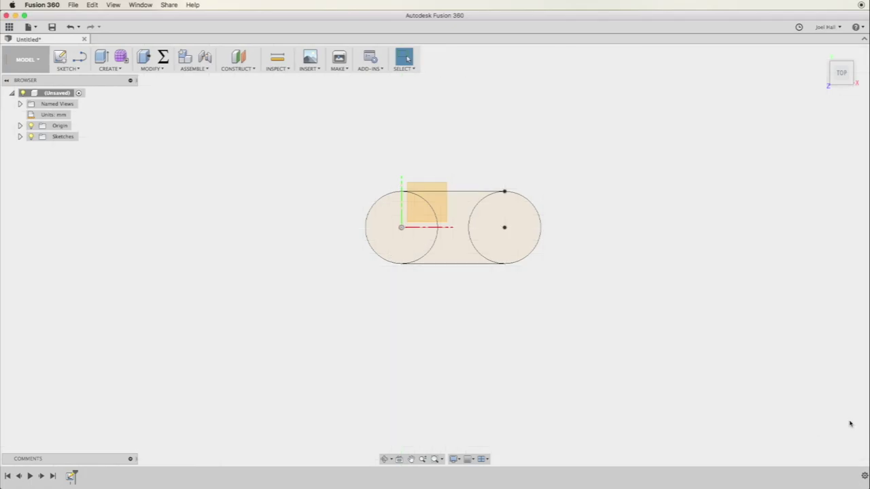
{"action": "left_click", "coordinate": [386, 461]}
{"action": "mouse_move", "coordinate": [476, 363]}
{"action": "left_mouse_down"}
{"action": "mouse_move", "coordinate": [460, 319]}
{"action": "mouse_move", "coordinate": [459, 338]}
{"action": "left_mouse_up"}
{"action": "key", "text": "Escape"}
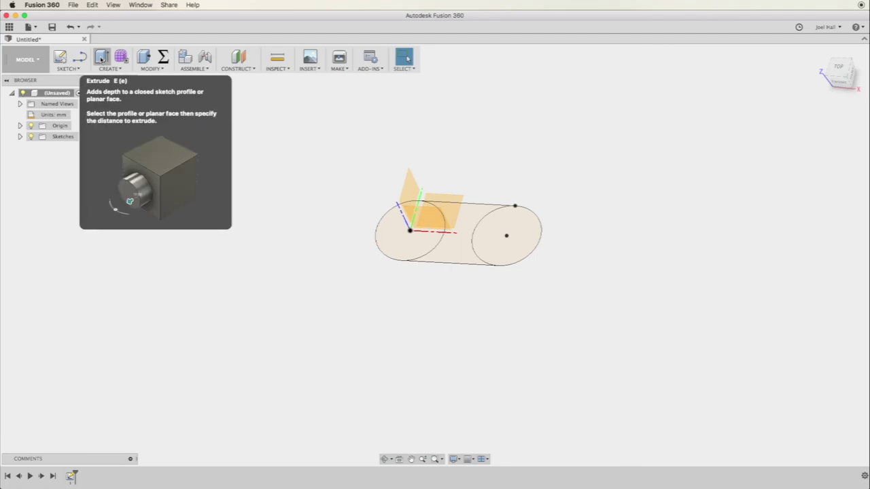
{"action": "left_click", "coordinate": [101, 58]}
{"action": "mouse_move", "coordinate": [825, 120]}
{"action": "left_mouse_down"}
{"action": "mouse_move", "coordinate": [800, 120]}
{"action": "mouse_move", "coordinate": [818, 116]}
{"action": "left_mouse_up"}
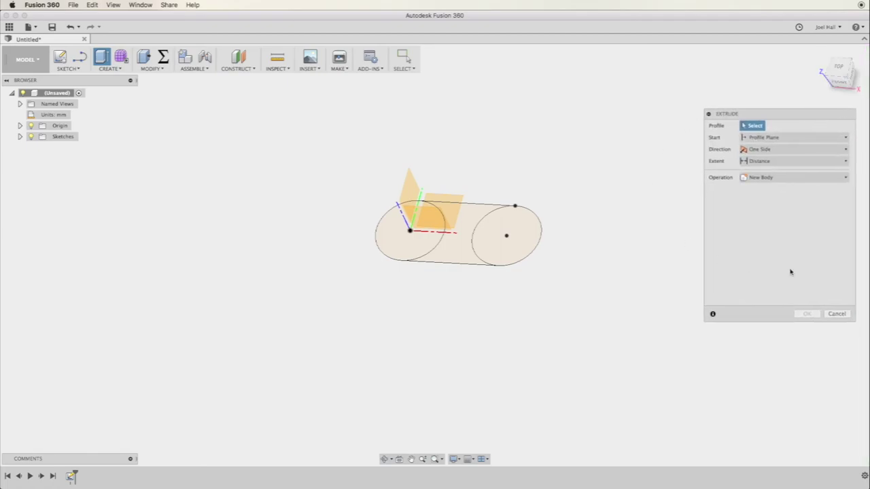
{"action": "left_click", "coordinate": [497, 261]}
{"action": "left_click", "coordinate": [453, 255]}
{"action": "left_click", "coordinate": [391, 240]}
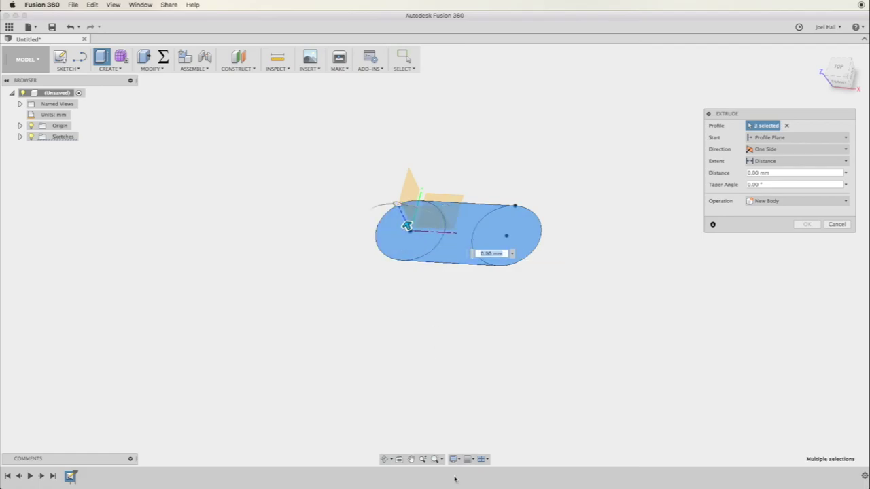
Step: Extrude the selected regions 2.5 mm upward to one side as a new body
{"action": "left_click", "coordinate": [384, 460]}
{"action": "left_click_drag", "start_coordinate": [414, 346], "coordinate": [412, 360]}
{"action": "key", "text": "Escape"}
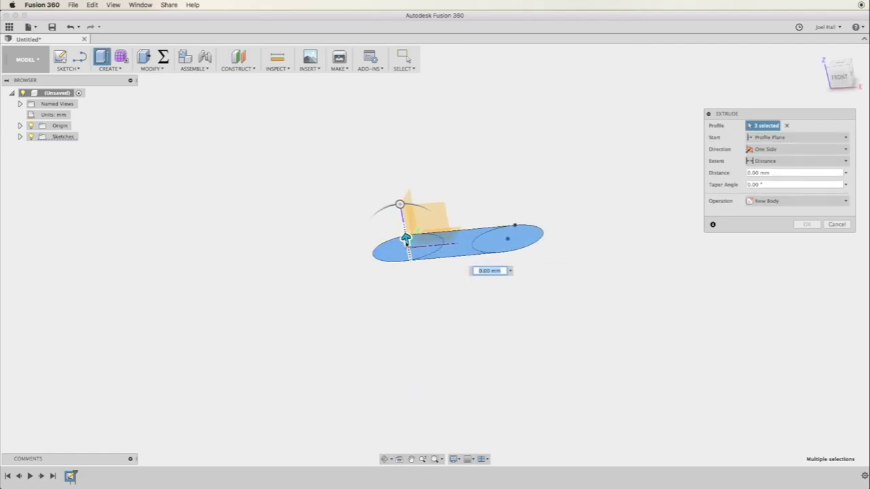
{"action": "left_click_drag", "start_coordinate": [405, 239], "coordinate": [401, 203]}
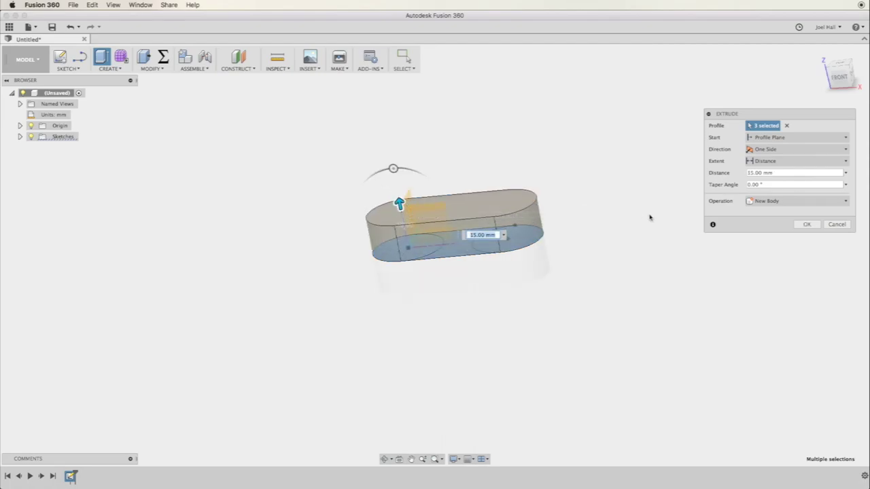
{"action": "left_click", "coordinate": [756, 173]}
{"action": "left_click_drag", "start_coordinate": [747, 173], "coordinate": [778, 173]}
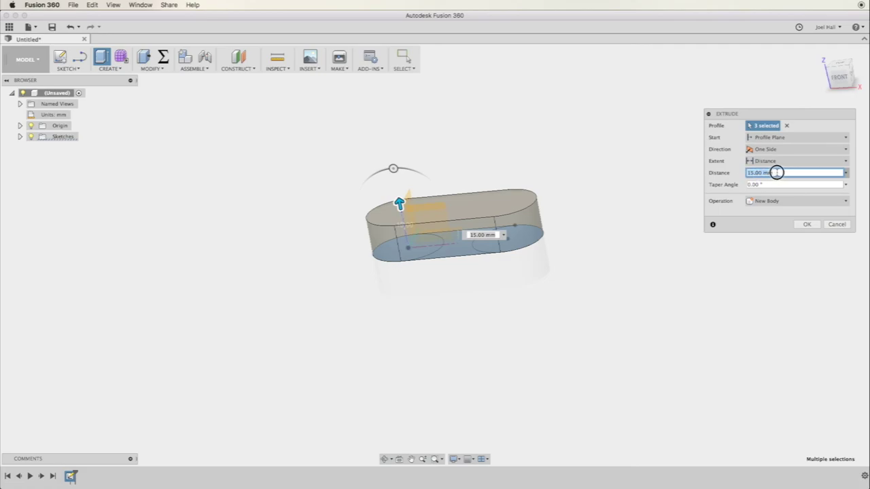
{"action": "type", "text": "2"}
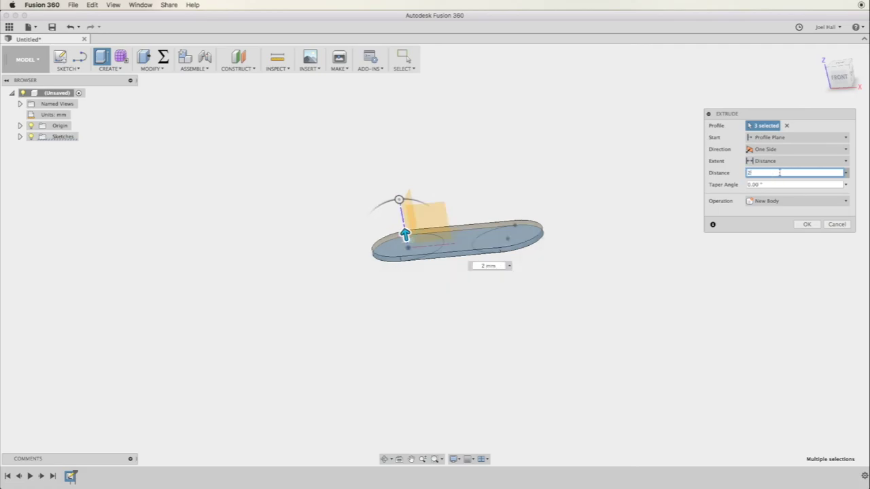
{"action": "type", "text": ".5"}
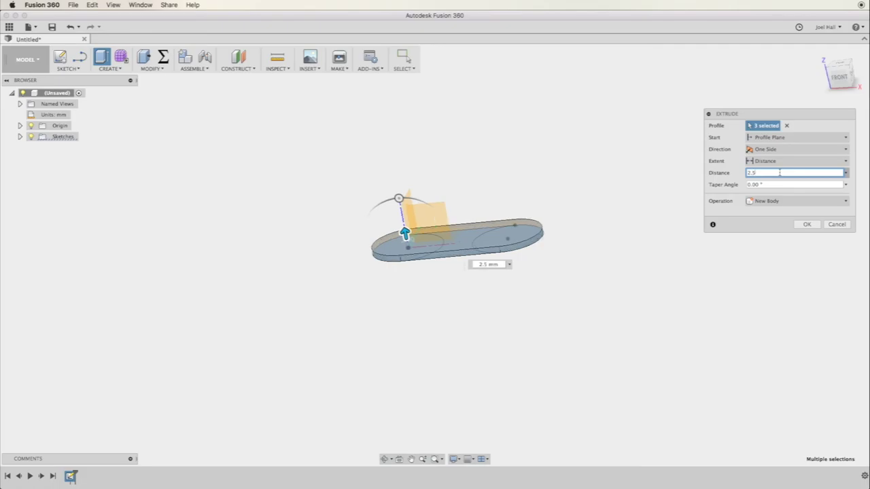
{"action": "key", "text": "Tab"}
{"action": "left_click", "coordinate": [807, 225]}
Step: Inspect the extruded plate, showing Sketch1 over it and hiding it again
{"action": "left_click", "coordinate": [385, 460]}
{"action": "left_click_drag", "start_coordinate": [503, 302], "coordinate": [516, 326]}
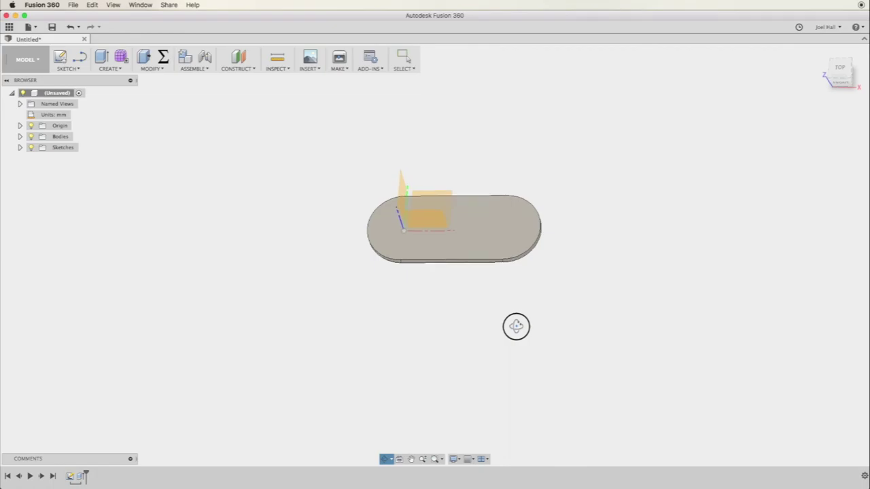
{"action": "mouse_move", "coordinate": [516, 327]}
{"action": "left_mouse_down"}
{"action": "mouse_move", "coordinate": [509, 344]}
{"action": "mouse_move", "coordinate": [517, 341]}
{"action": "left_mouse_up"}
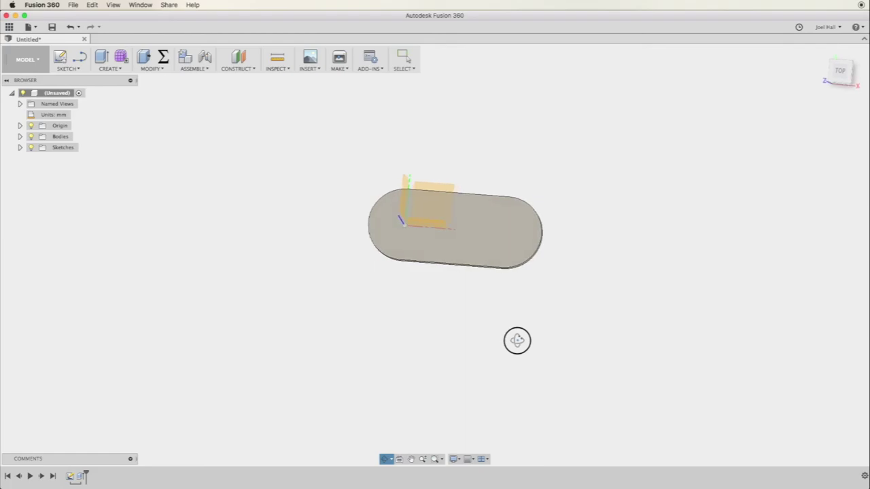
{"action": "key", "text": "Escape"}
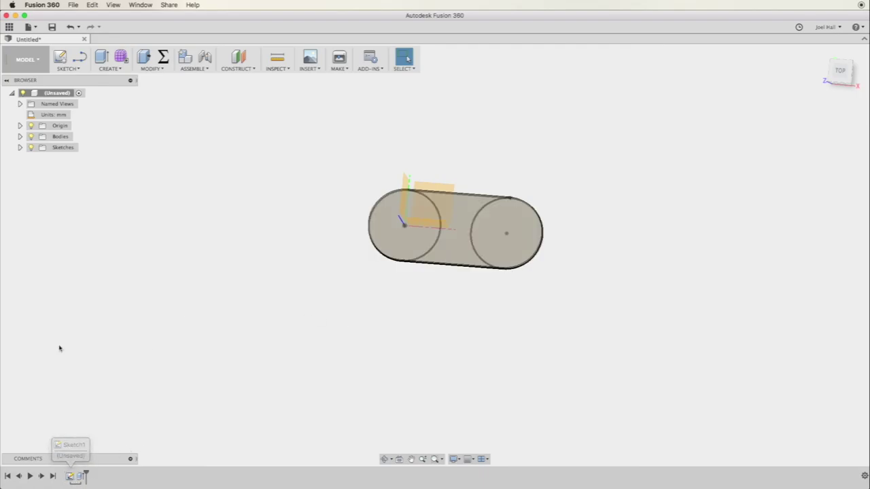
{"action": "left_click", "coordinate": [20, 147]}
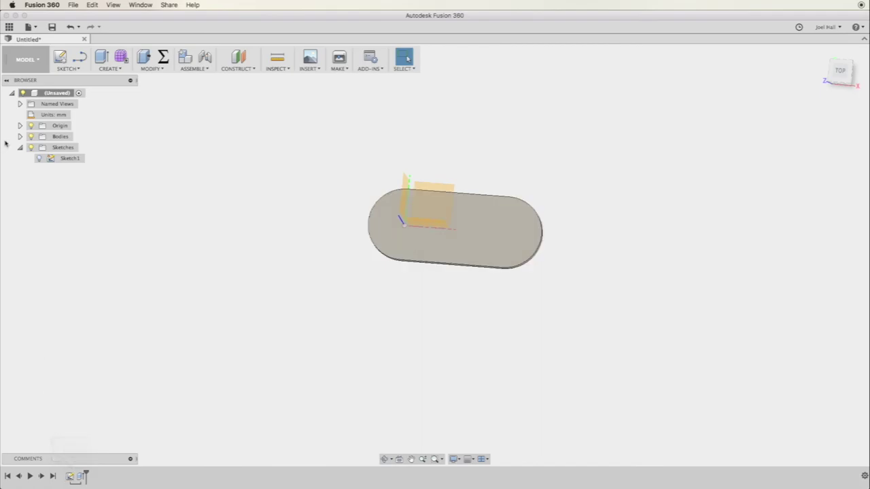
{"action": "left_click", "coordinate": [39, 158]}
{"action": "left_click", "coordinate": [39, 158]}
Step: Reopen the slot profile's sketch, Sketch1, for editing
{"action": "double_click", "coordinate": [70, 477]}
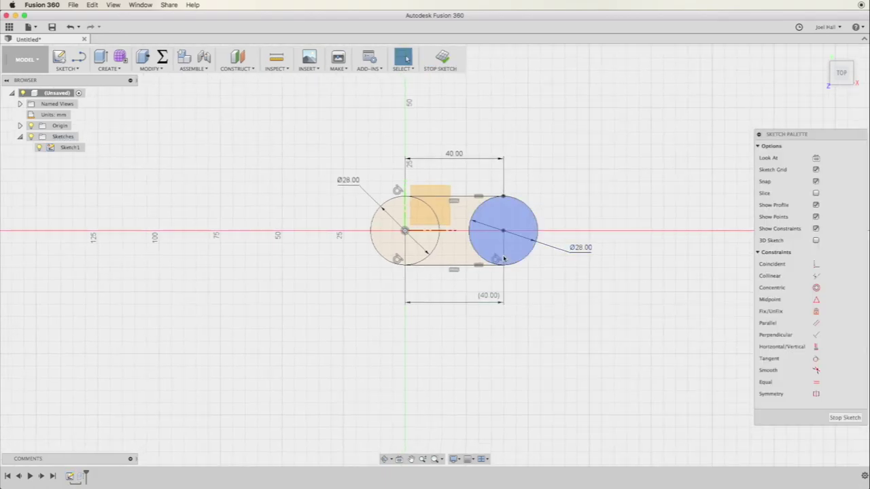
{"action": "scroll", "coordinate": [462, 245], "scroll_direction": "up", "scroll_amount": 5}
{"action": "scroll", "coordinate": [463, 245], "scroll_direction": "down", "scroll_amount": 4}
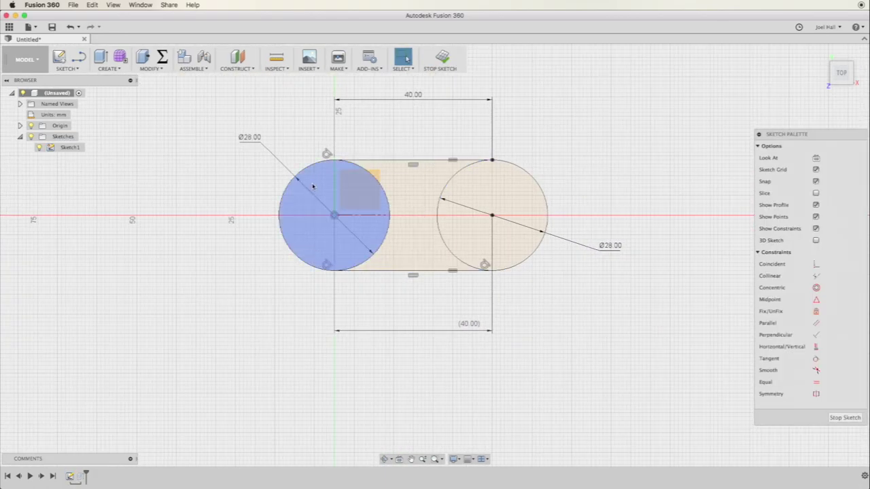
{"action": "scroll", "coordinate": [314, 187], "scroll_direction": "up", "scroll_amount": 2}
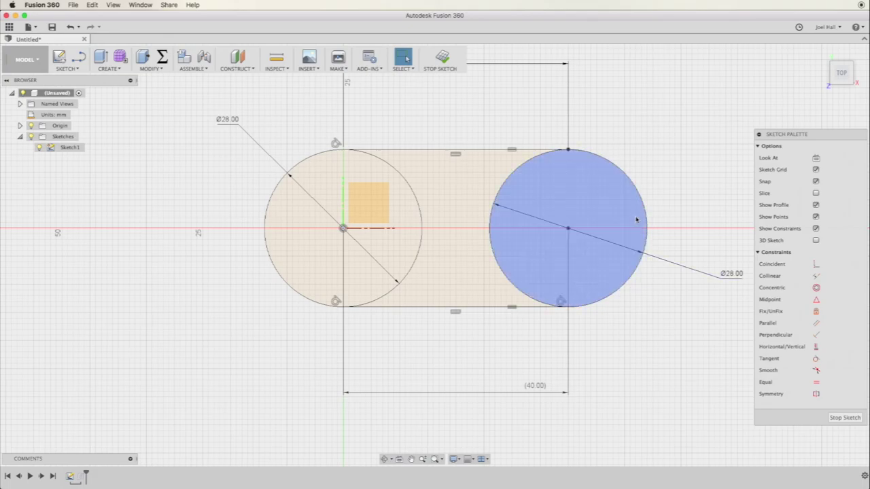
{"action": "scroll", "coordinate": [685, 221], "scroll_direction": "up", "scroll_amount": 1}
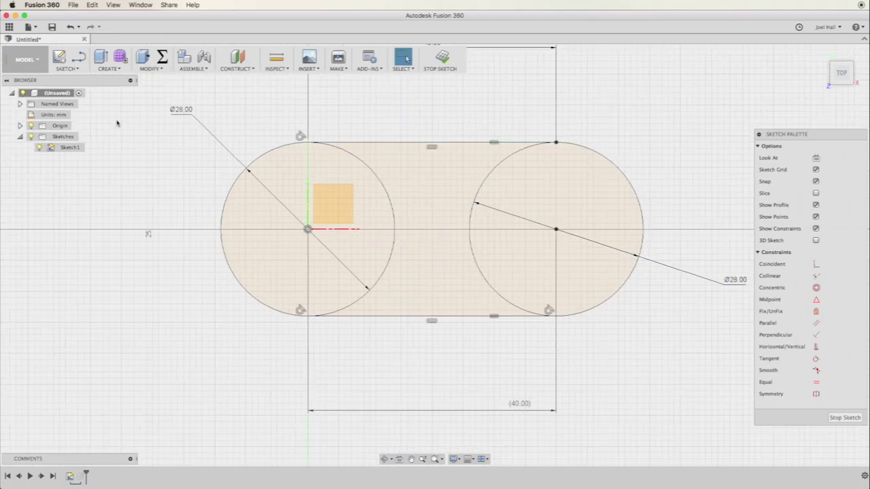
Step: Offset the left 28 mm circle inward with an offset position of -3 mm
{"action": "left_click", "coordinate": [66, 68]}
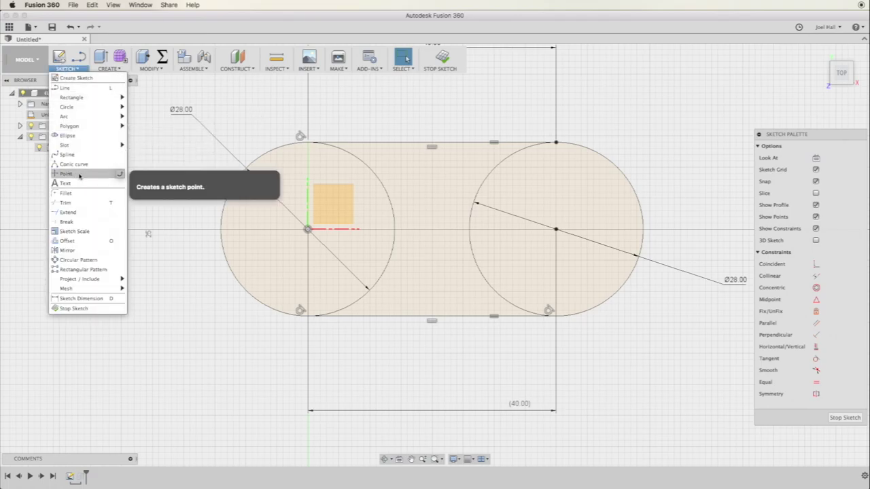
{"action": "left_click", "coordinate": [80, 242]}
{"action": "left_click", "coordinate": [274, 151]}
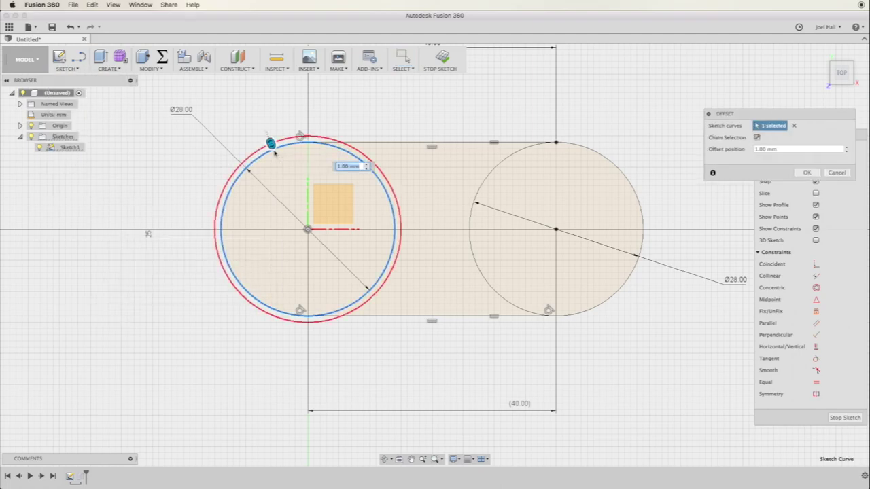
{"action": "left_click_drag", "start_coordinate": [272, 145], "coordinate": [286, 163]}
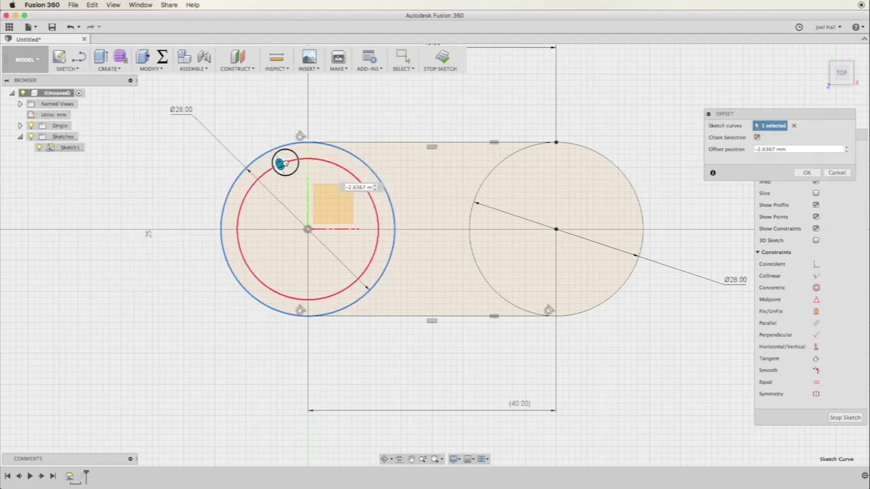
{"action": "double_click", "coordinate": [762, 149]}
{"action": "type", "text": "-"}
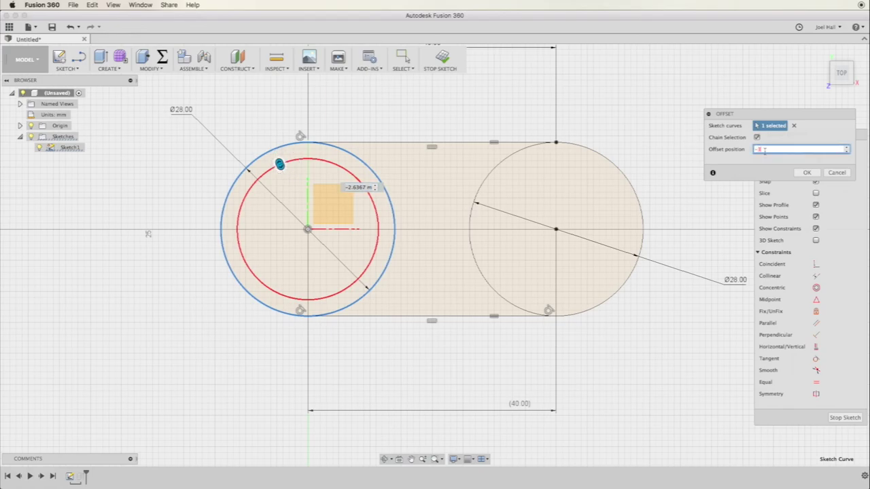
{"action": "type", "text": "3"}
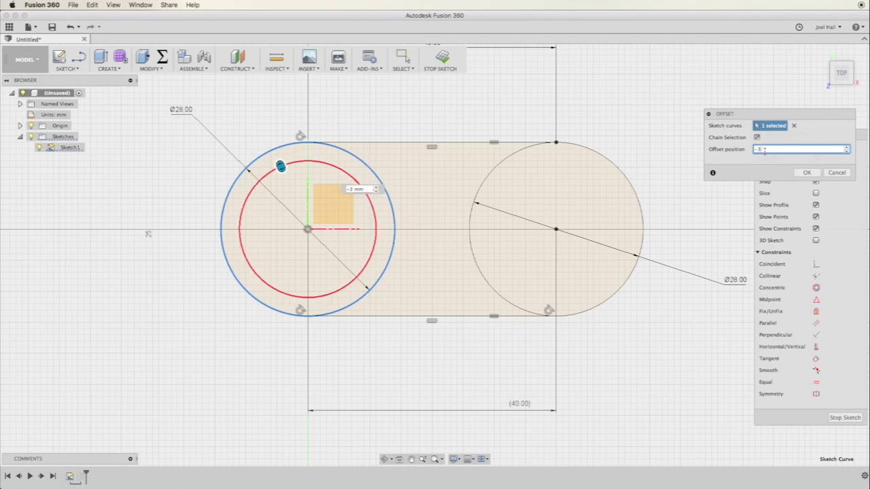
{"action": "key", "text": "Return"}
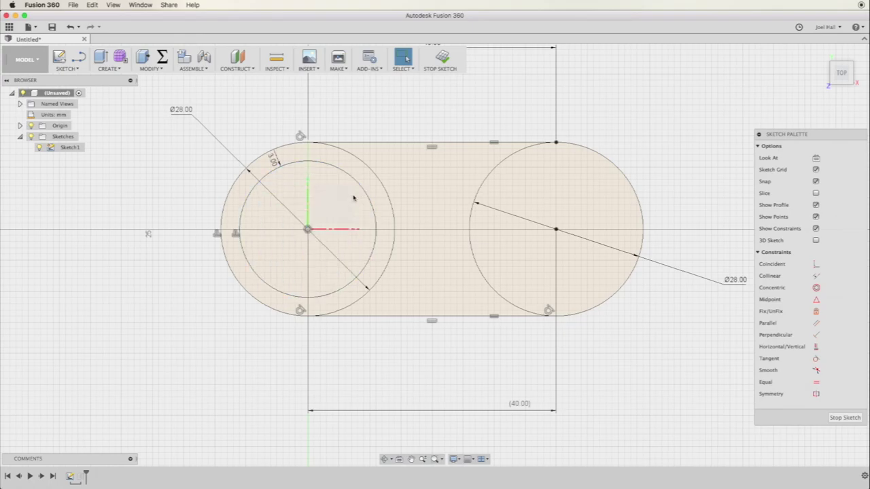
Step: Draw a vertical line about 20 mm long across the inner left circle, right of its centre, with both ends on the circle
{"action": "left_click", "coordinate": [79, 59]}
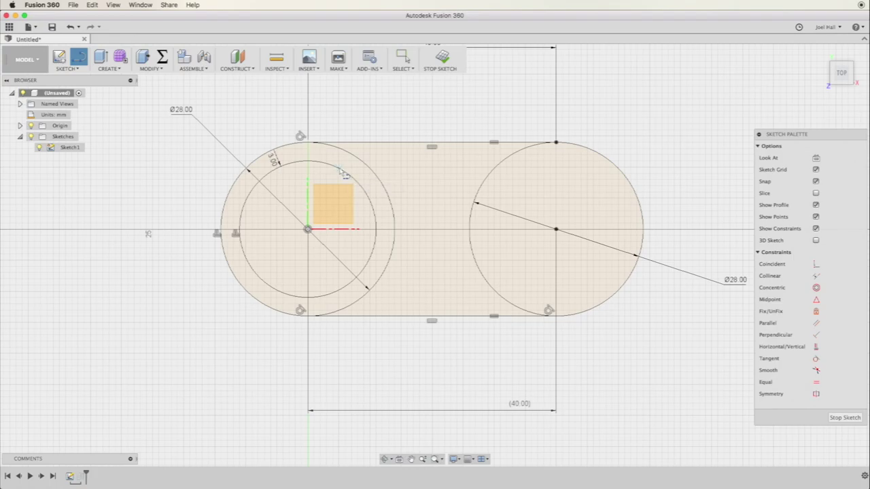
{"action": "left_click", "coordinate": [340, 170]}
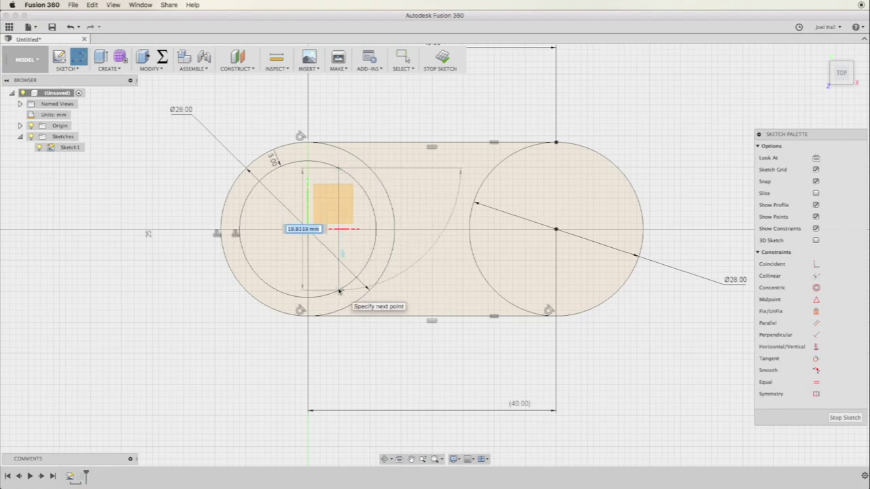
{"action": "left_click", "coordinate": [340, 290]}
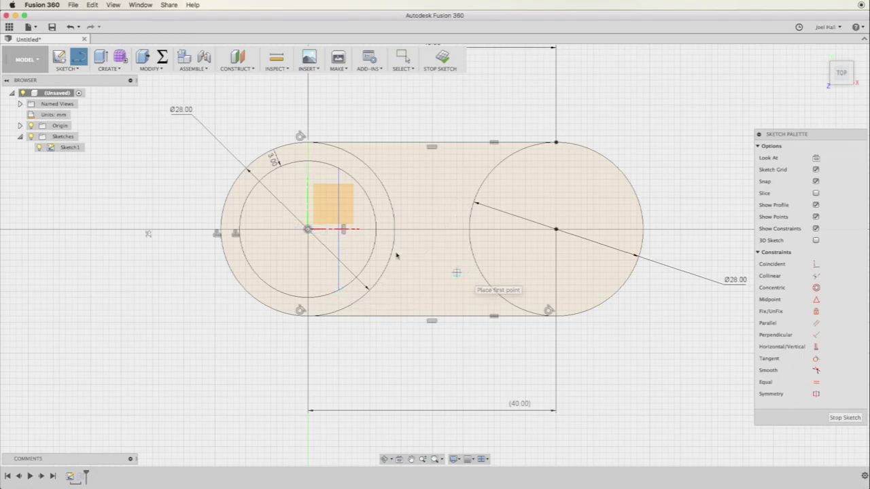
{"action": "scroll", "coordinate": [337, 177], "scroll_direction": "up", "scroll_amount": 10}
{"action": "scroll", "coordinate": [338, 177], "scroll_direction": "down", "scroll_amount": 6}
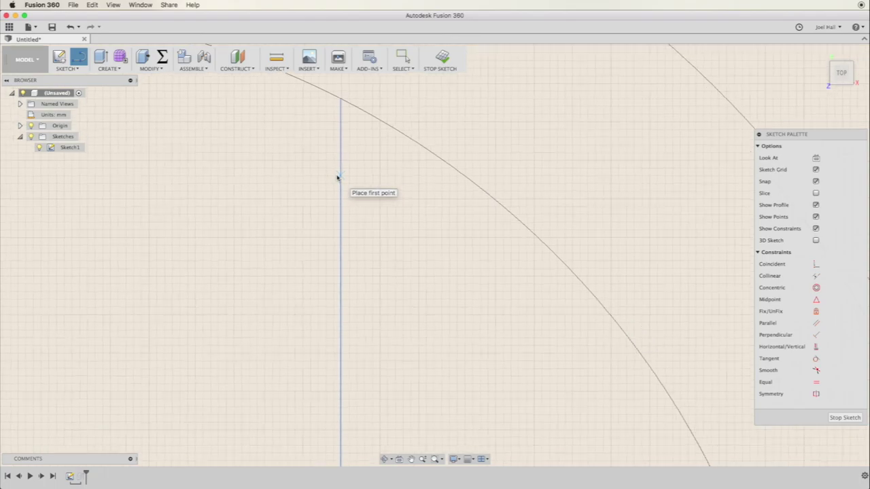
Step: Inspect both ends of the vertical chord where they meet the inner left circle
{"action": "scroll", "coordinate": [344, 141], "scroll_direction": "up", "scroll_amount": 5}
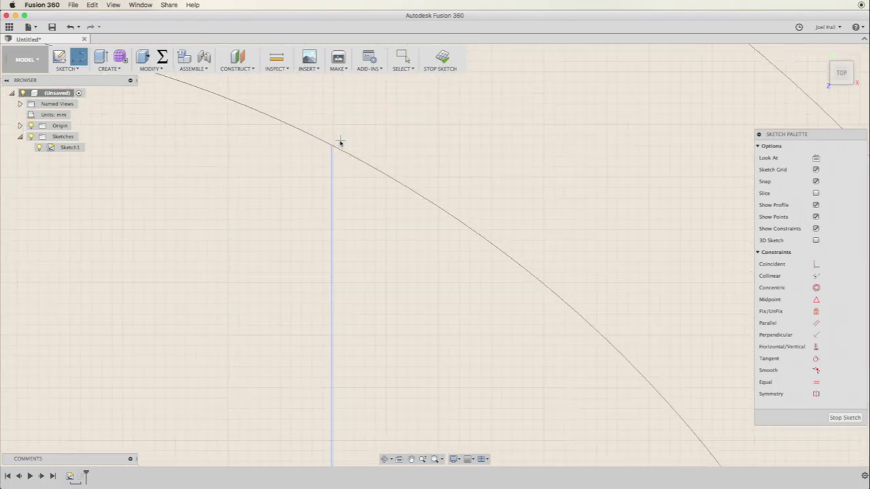
{"action": "scroll", "coordinate": [342, 140], "scroll_direction": "down", "scroll_amount": 6}
{"action": "scroll", "coordinate": [378, 299], "scroll_direction": "down", "scroll_amount": 8}
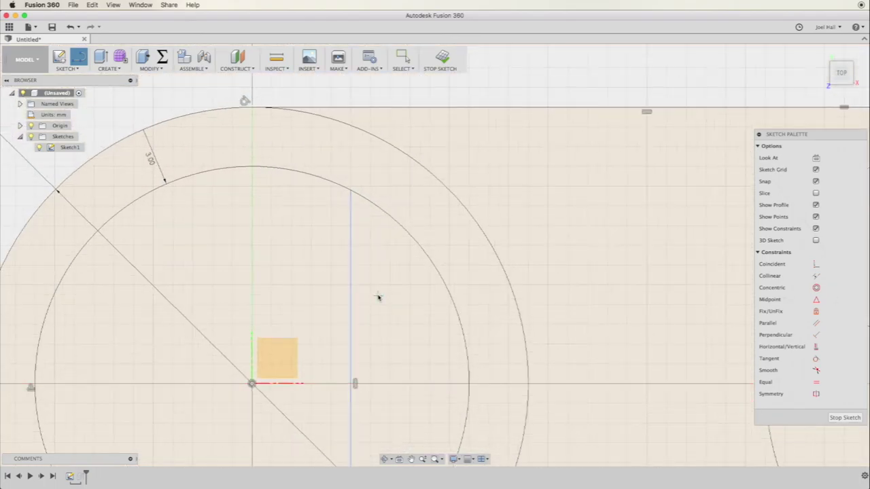
{"action": "scroll", "coordinate": [364, 412], "scroll_direction": "up", "scroll_amount": 6}
{"action": "scroll", "coordinate": [381, 258], "scroll_direction": "up", "scroll_amount": 8}
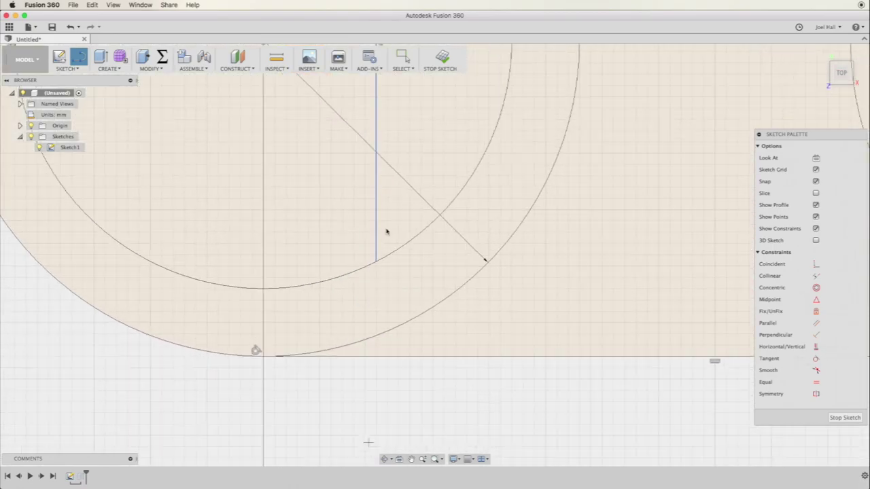
{"action": "scroll", "coordinate": [377, 279], "scroll_direction": "up", "scroll_amount": 6}
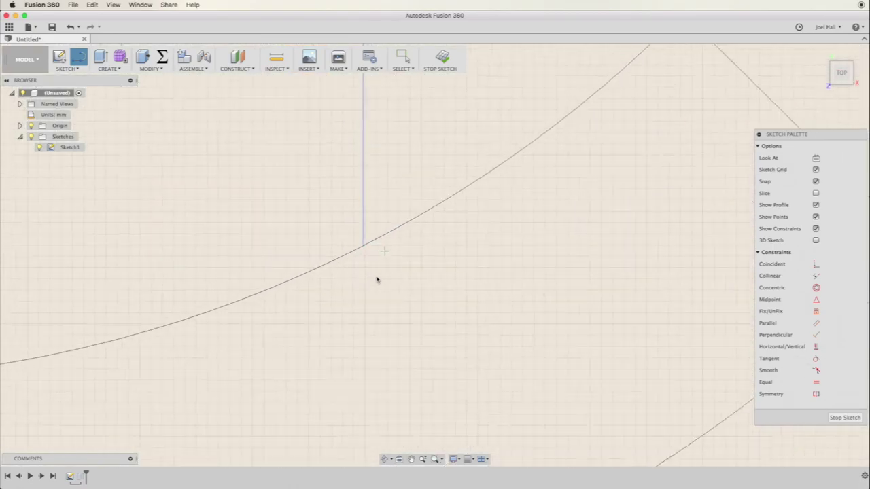
{"action": "scroll", "coordinate": [377, 279], "scroll_direction": "down", "scroll_amount": 8}
{"action": "scroll", "coordinate": [377, 278], "scroll_direction": "down", "scroll_amount": 10}
{"action": "scroll", "coordinate": [372, 262], "scroll_direction": "up", "scroll_amount": 6}
{"action": "scroll", "coordinate": [382, 256], "scroll_direction": "up", "scroll_amount": 5}
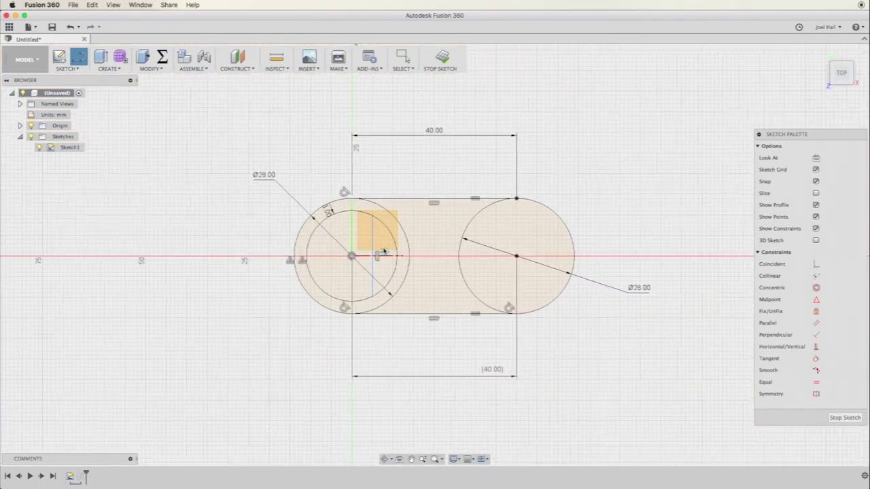
Step: Draw a vertical line about 8 mm long through the left circle's centre and reposition its 28 mm diameter dimension
{"action": "scroll", "coordinate": [383, 252], "scroll_direction": "up", "scroll_amount": 2}
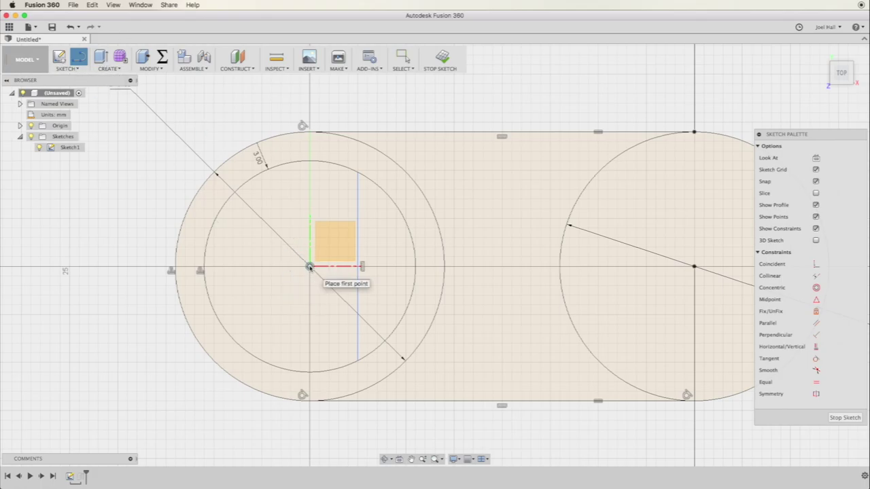
{"action": "left_click", "coordinate": [310, 266]}
{"action": "left_click", "coordinate": [310, 306]}
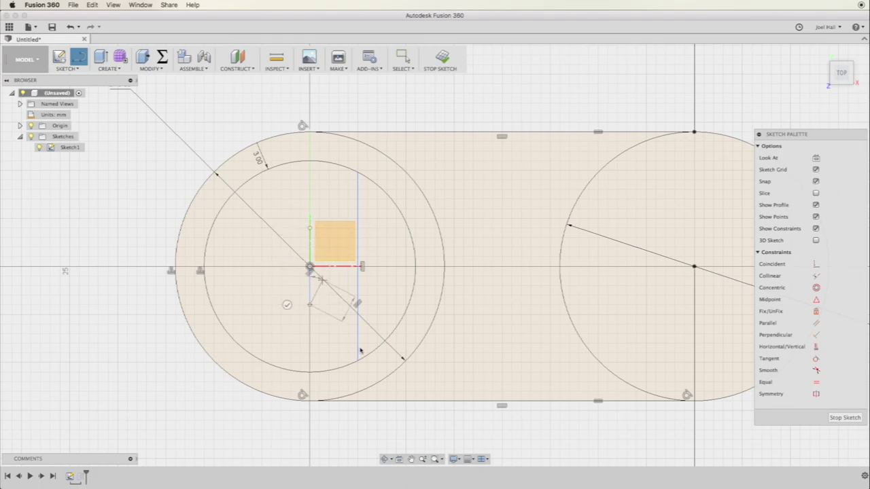
{"action": "left_click", "coordinate": [318, 292]}
{"action": "left_click", "coordinate": [371, 328]}
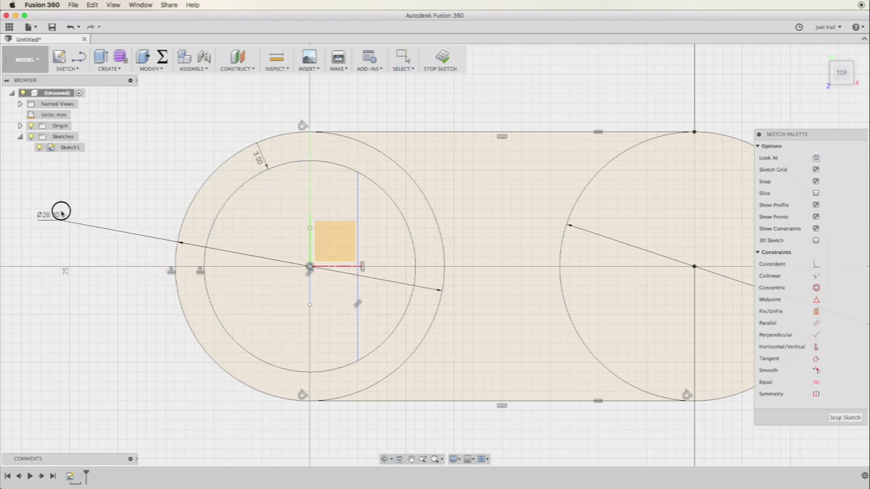
{"action": "left_click", "coordinate": [126, 184]}
{"action": "key", "text": "Escape"}
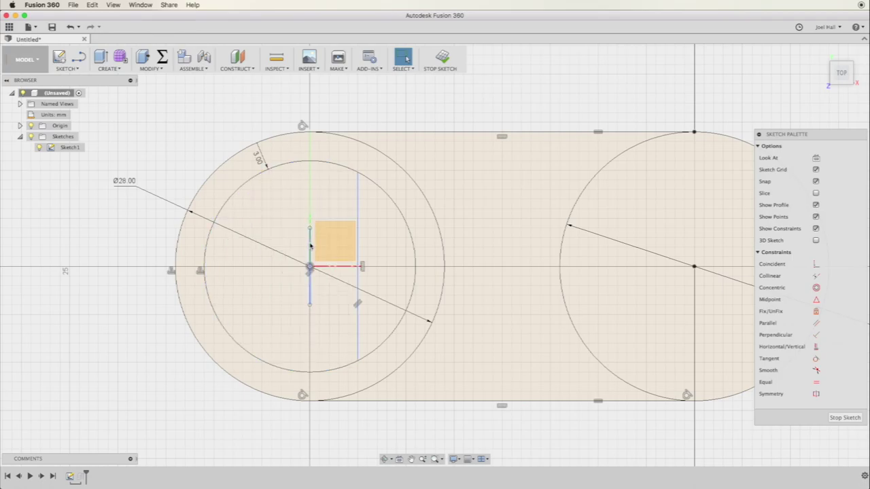
Step: Dimension the vertical line through the left circle's centre to a length of 10 mm
{"action": "key", "text": "d"}
{"action": "left_click", "coordinate": [310, 251]}
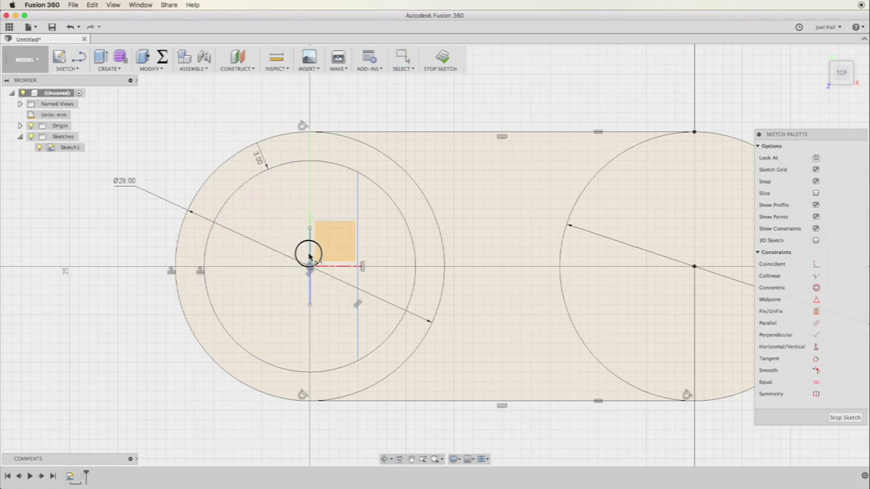
{"action": "left_click", "coordinate": [124, 239]}
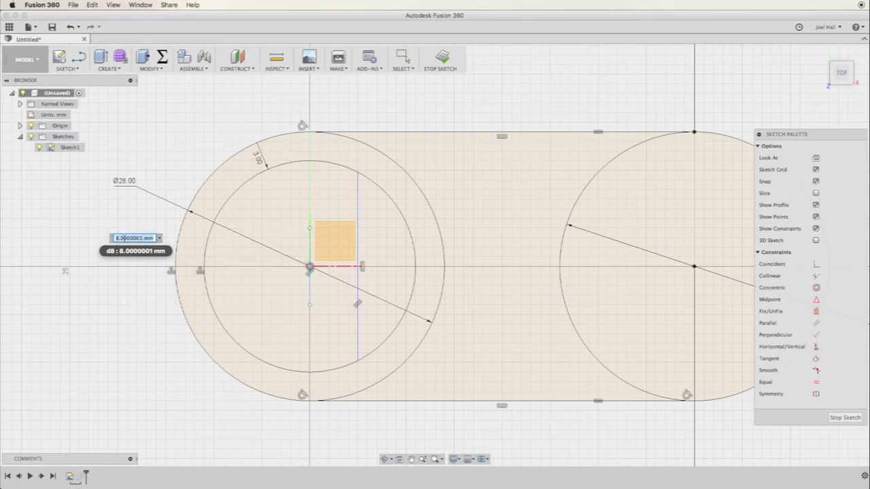
{"action": "type", "text": "10"}
{"action": "key", "text": "Return"}
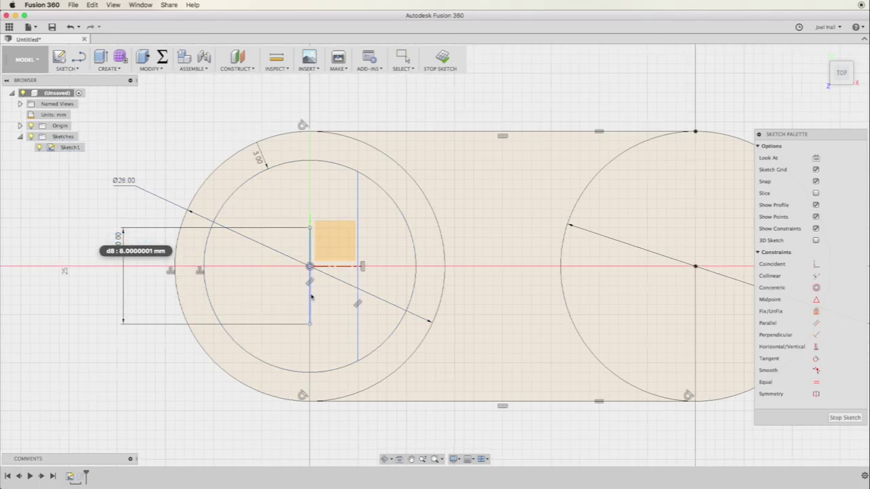
Step: Dimension the vertical line's lower endpoint 5 mm from the left circle's centre
{"action": "left_click_drag", "start_coordinate": [314, 293], "coordinate": [310, 267]}
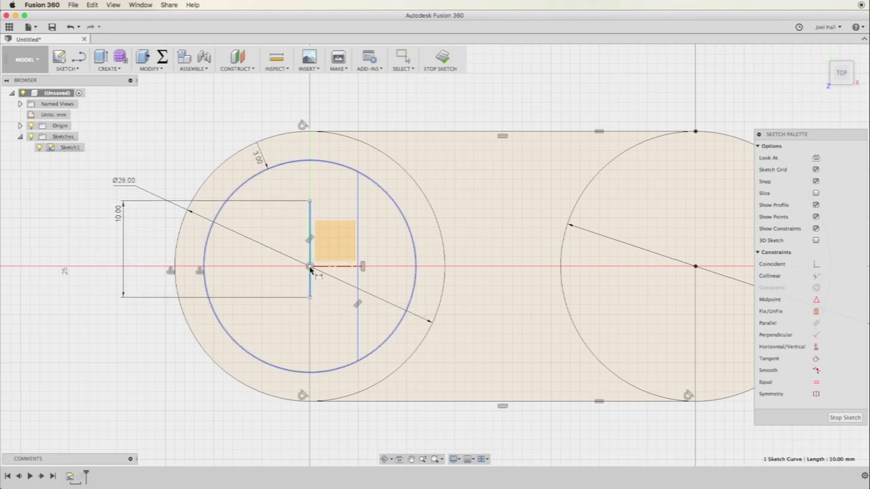
{"action": "left_click", "coordinate": [310, 298]}
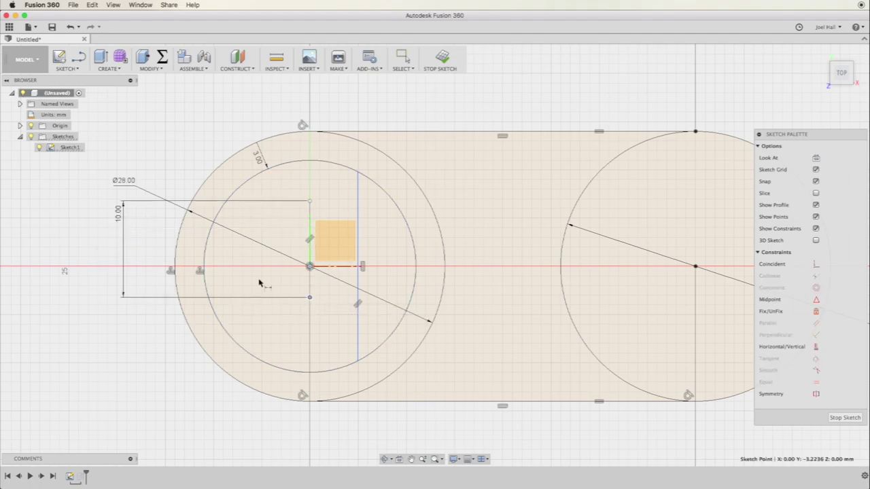
{"action": "left_click", "coordinate": [310, 266]}
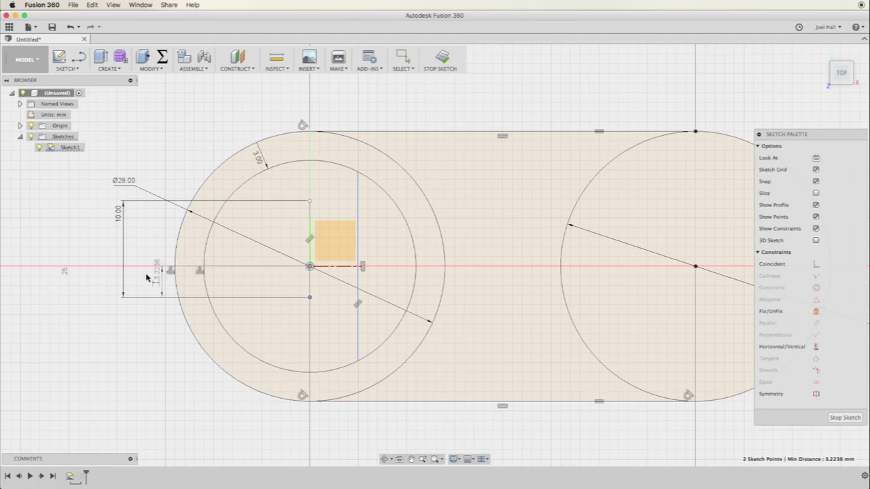
{"action": "left_click", "coordinate": [107, 278]}
{"action": "type", "text": "5"}
{"action": "key", "text": "Return"}
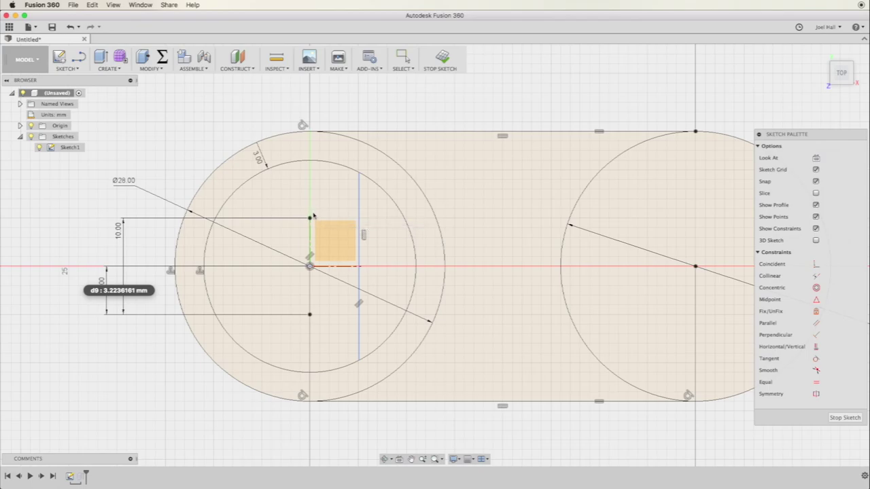
Step: Draw a line about 11.34 mm long from the short vertical line's upper end, rising rightward at 15°
{"action": "key", "text": "l"}
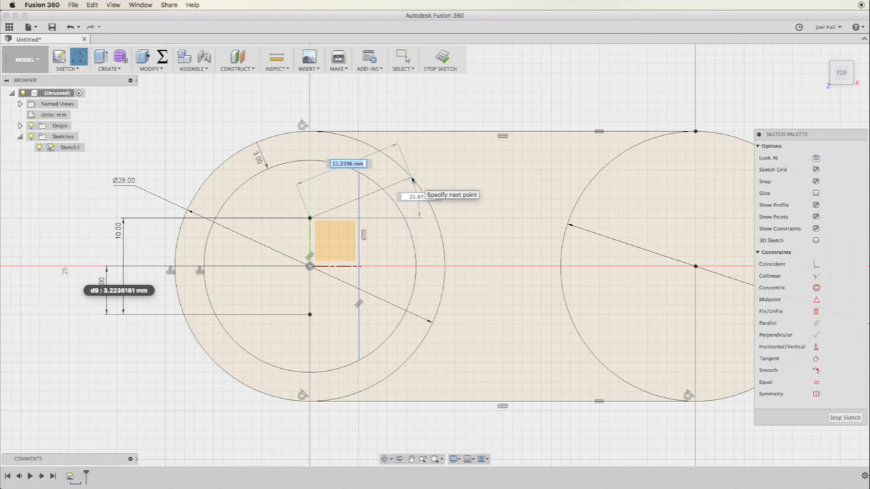
{"action": "key", "text": "Tab"}
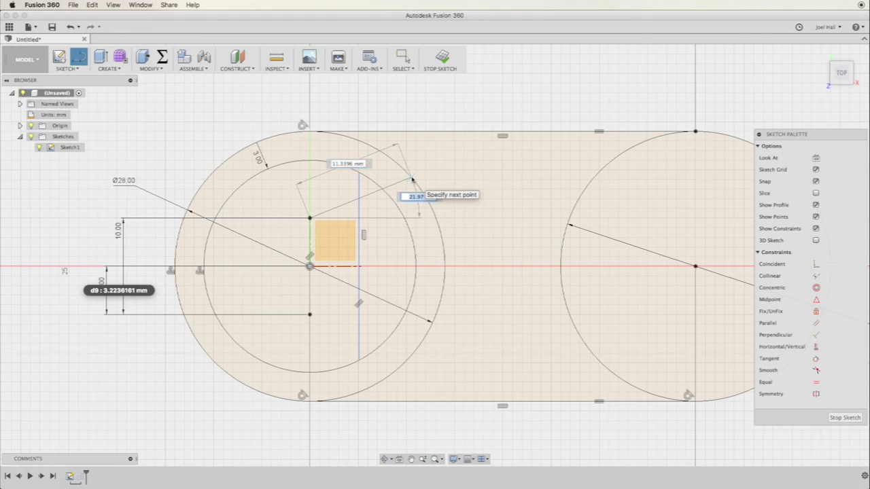
{"action": "key", "text": "Tab"}
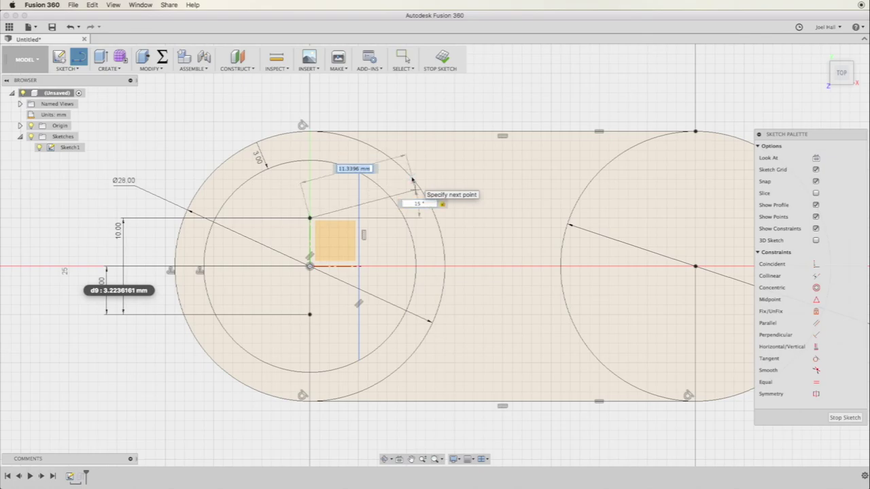
{"action": "key", "text": "Return"}
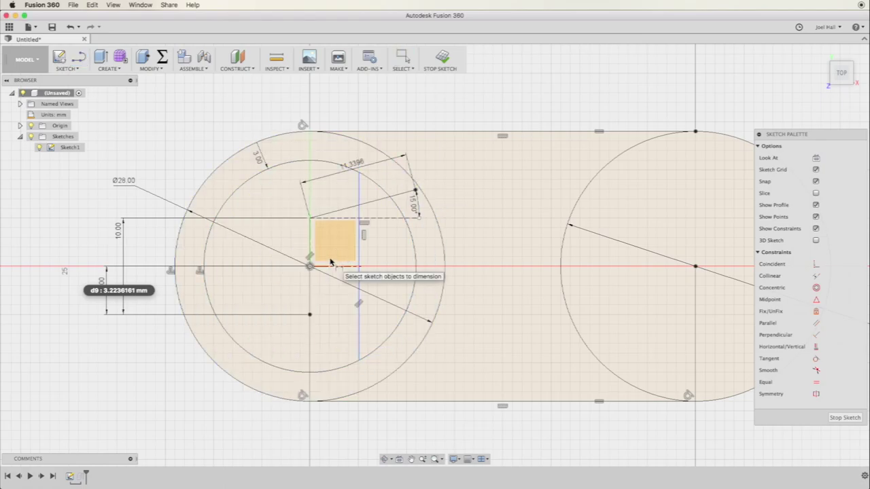
Step: Draw a line from the short vertical line's lower end, falling rightward at 15° past the inner circle
{"action": "key", "text": "l"}
{"action": "left_click", "coordinate": [310, 315]}
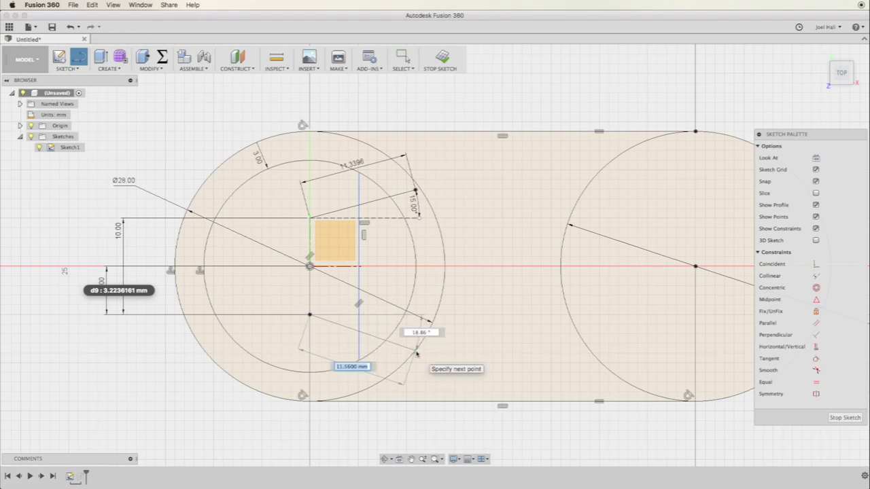
{"action": "key", "text": "Tab"}
{"action": "type", "text": "15"}
{"action": "key", "text": "Return"}
{"action": "key", "text": "Escape"}
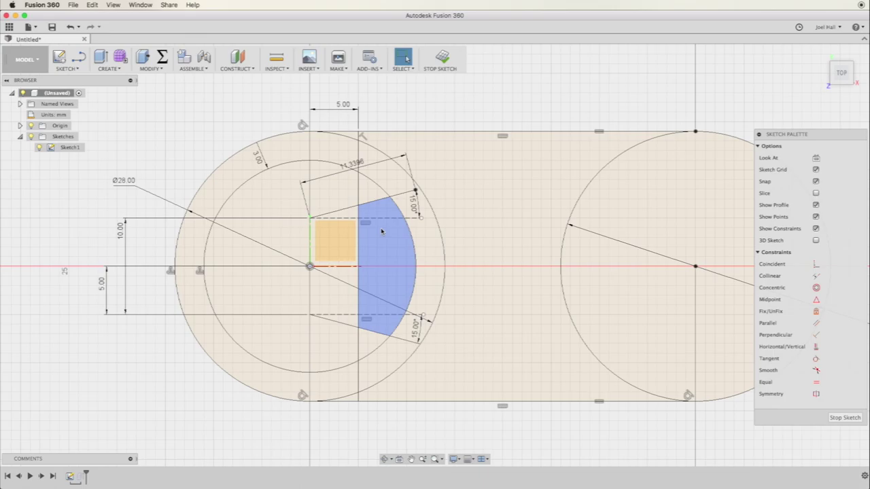
Step: Finish the sketch and edit Extrude1, removing the large left region inside the inner circle from its profile
{"action": "left_click", "coordinate": [843, 417]}
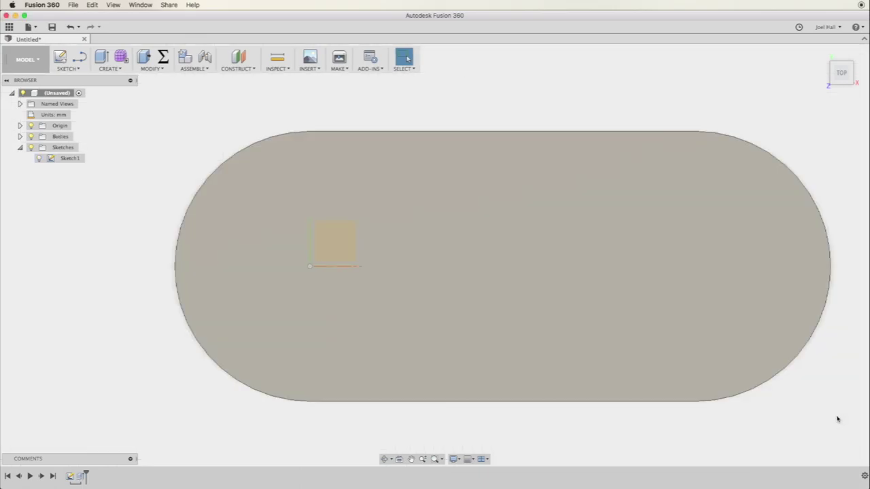
{"action": "left_click", "coordinate": [385, 460]}
{"action": "left_click_drag", "start_coordinate": [404, 421], "coordinate": [390, 385]}
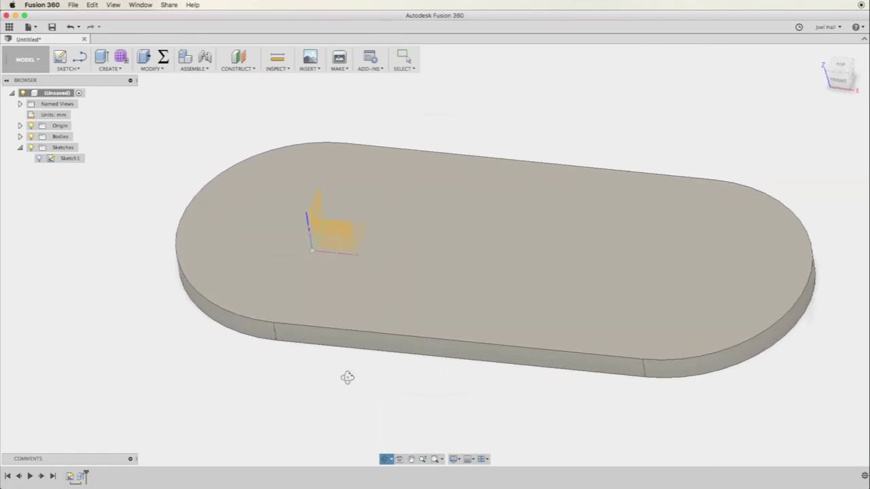
{"action": "key", "text": "Escape"}
{"action": "double_click", "coordinate": [81, 476]}
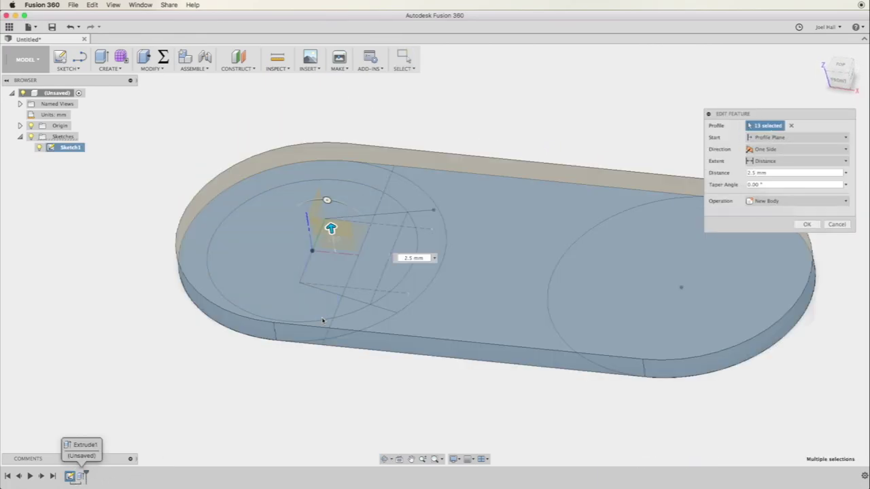
{"action": "left_click", "coordinate": [280, 247]}
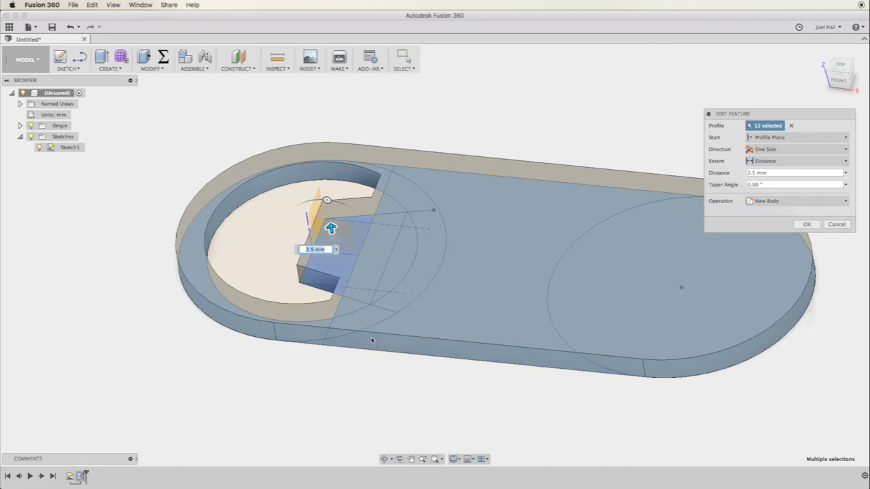
Step: Remove the two small corner regions and the area between the short vertical line and the chord from the extrusion profile
{"action": "left_click", "coordinate": [385, 459]}
{"action": "left_click_drag", "start_coordinate": [382, 408], "coordinate": [363, 365]}
{"action": "key", "text": "Escape"}
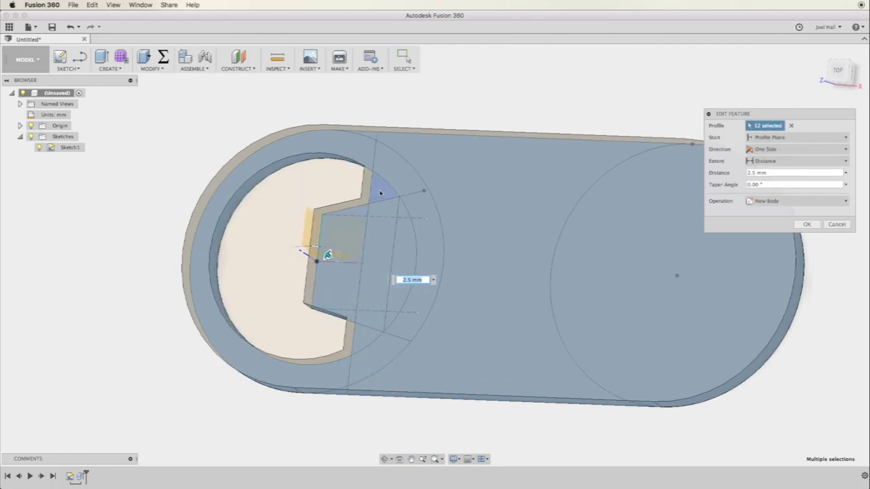
{"action": "left_click", "coordinate": [361, 344]}
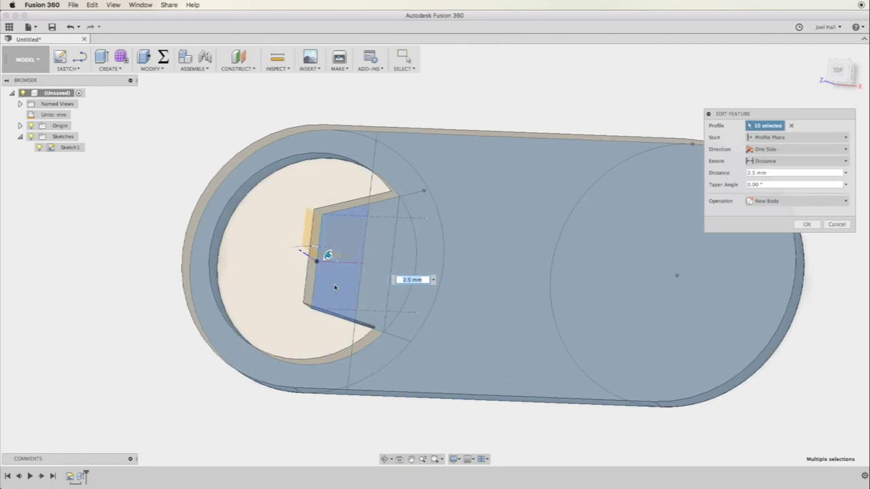
{"action": "left_click", "coordinate": [334, 288]}
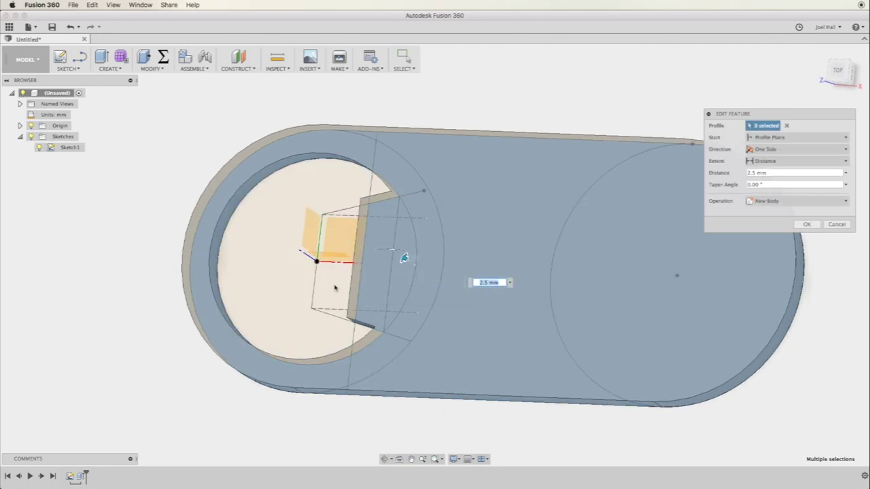
{"action": "left_click", "coordinate": [807, 225]}
Step: Start a two-distance chamfer on the upper and lower straight edges of the tab's front face inside the circular opening
{"action": "left_click", "coordinate": [386, 459]}
{"action": "left_click_drag", "start_coordinate": [401, 429], "coordinate": [437, 374]}
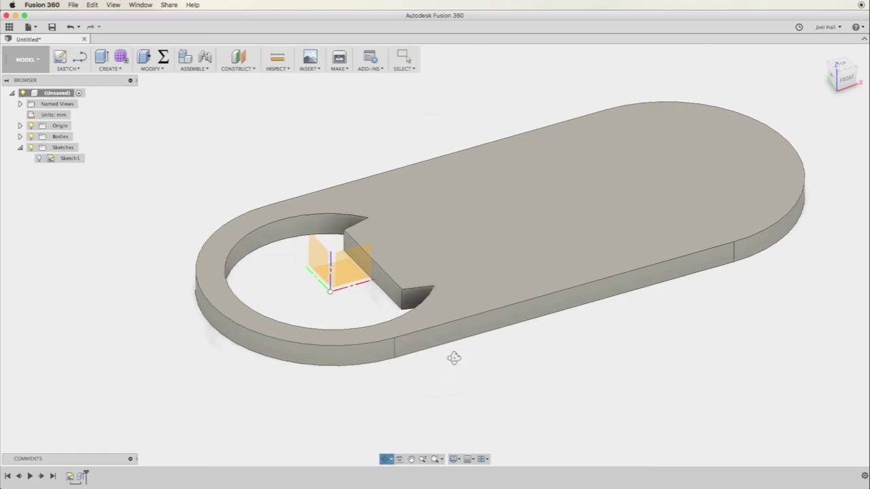
{"action": "key", "text": "Escape"}
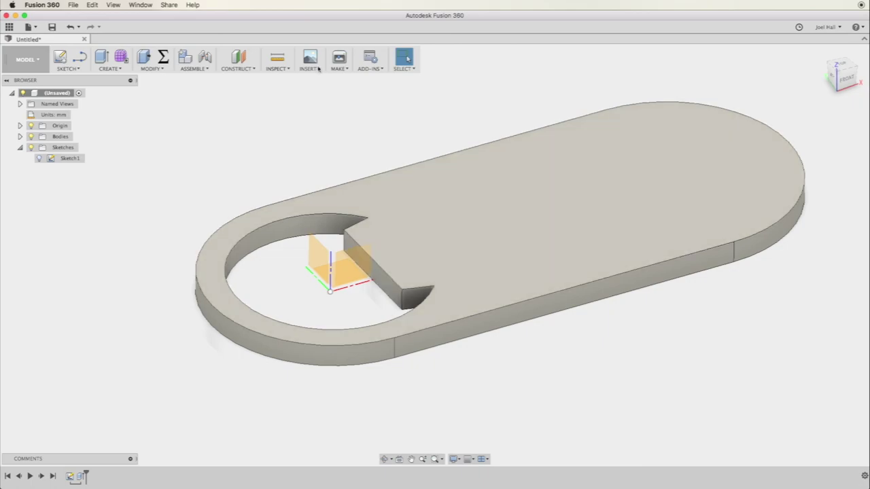
{"action": "left_click", "coordinate": [153, 69]}
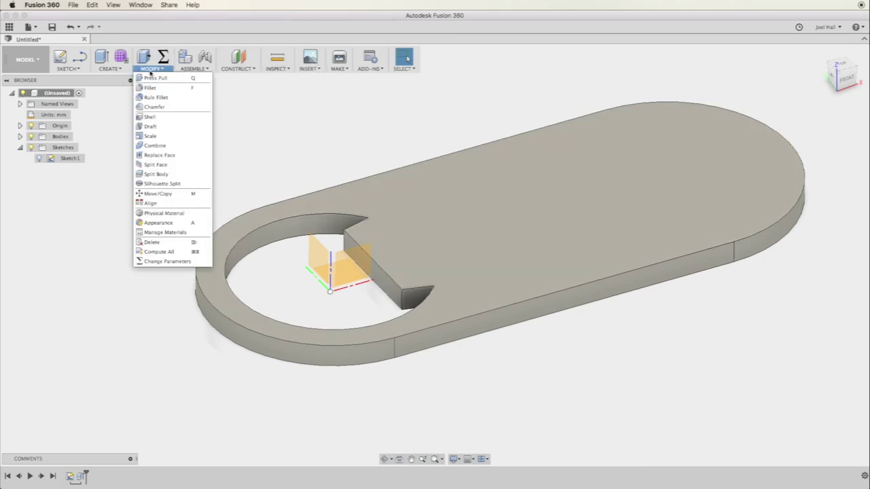
{"action": "left_click", "coordinate": [155, 108]}
{"action": "left_click", "coordinate": [792, 149]}
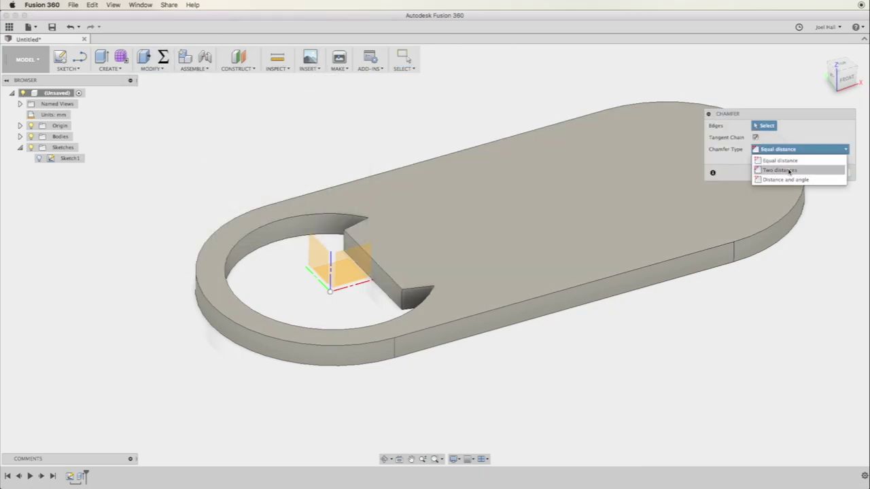
{"action": "left_click", "coordinate": [788, 171]}
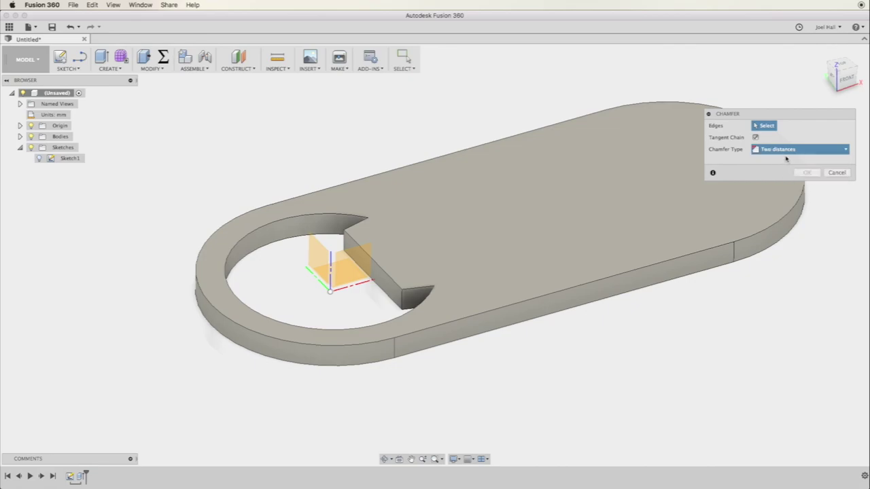
{"action": "left_click", "coordinate": [389, 283]}
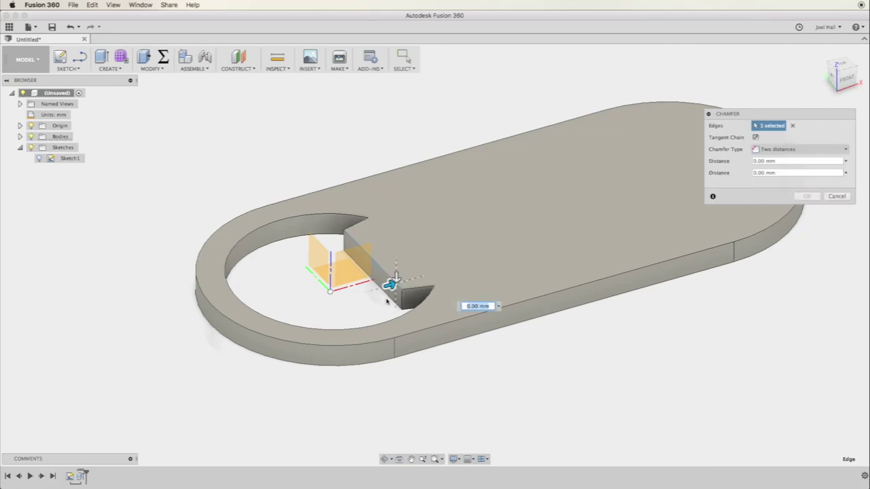
{"action": "left_click", "coordinate": [389, 303]}
Step: Set both chamfer distances to 1 mm for the tab's edges
{"action": "left_click", "coordinate": [758, 161]}
{"action": "double_click", "coordinate": [758, 161]}
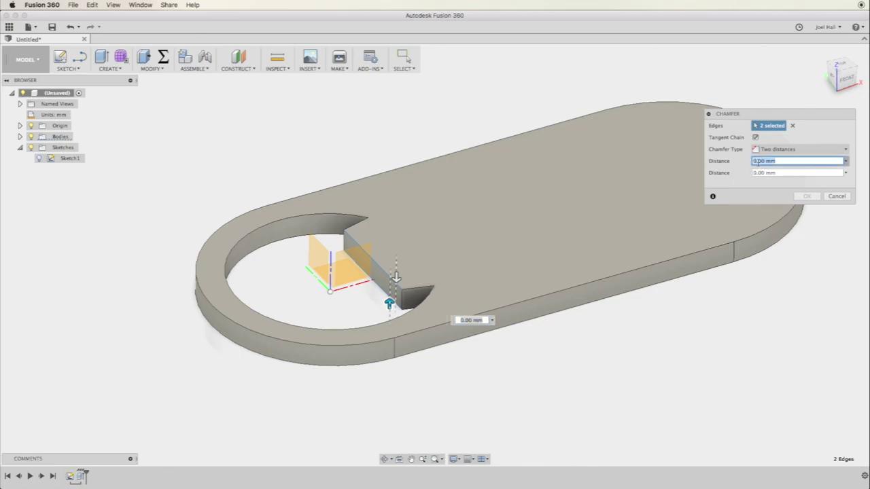
{"action": "type", "text": "1"}
{"action": "key", "text": "Tab"}
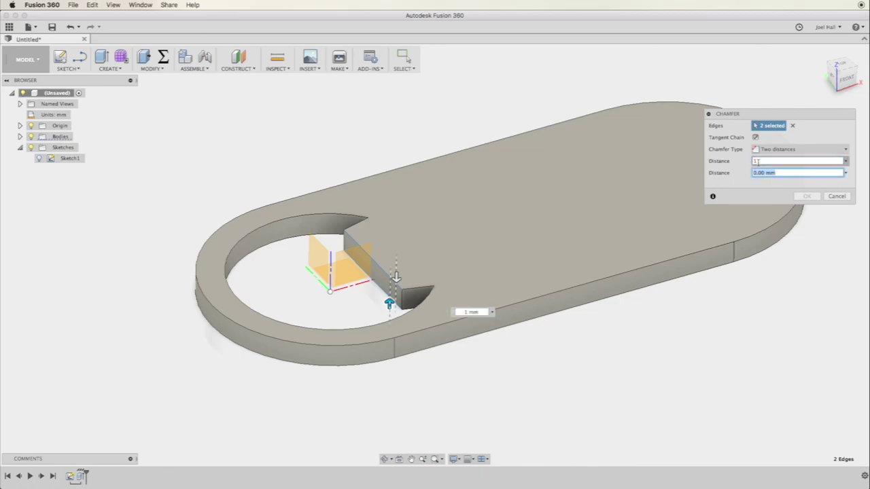
{"action": "type", "text": "1"}
{"action": "key", "text": "Tab"}
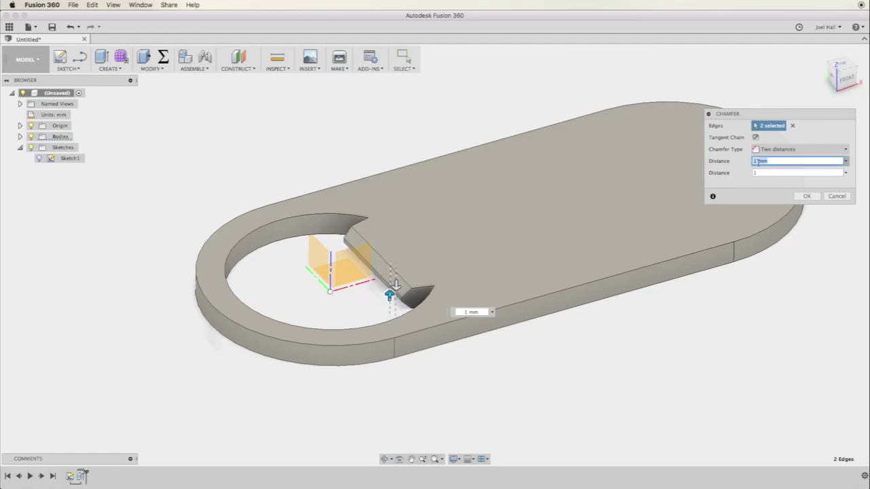
Step: Try a second chamfer distance of 1.5 mm on the tab's edges
{"action": "left_click", "coordinate": [760, 173]}
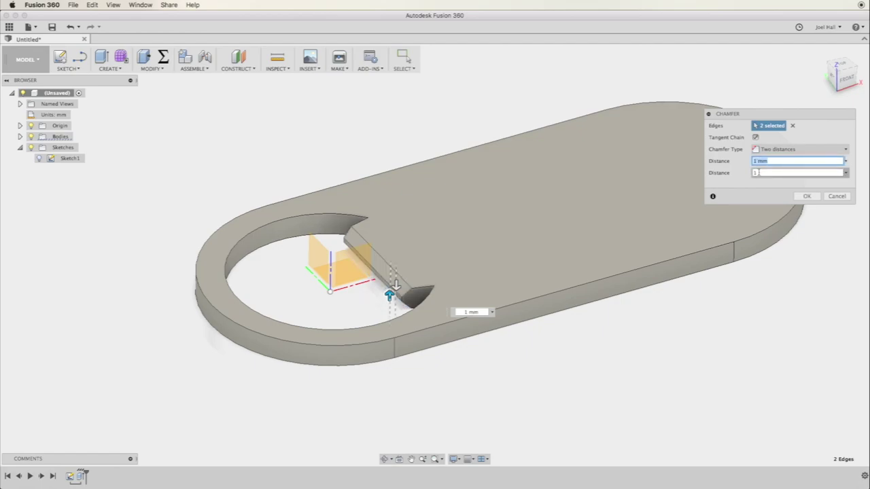
{"action": "left_click", "coordinate": [757, 173]}
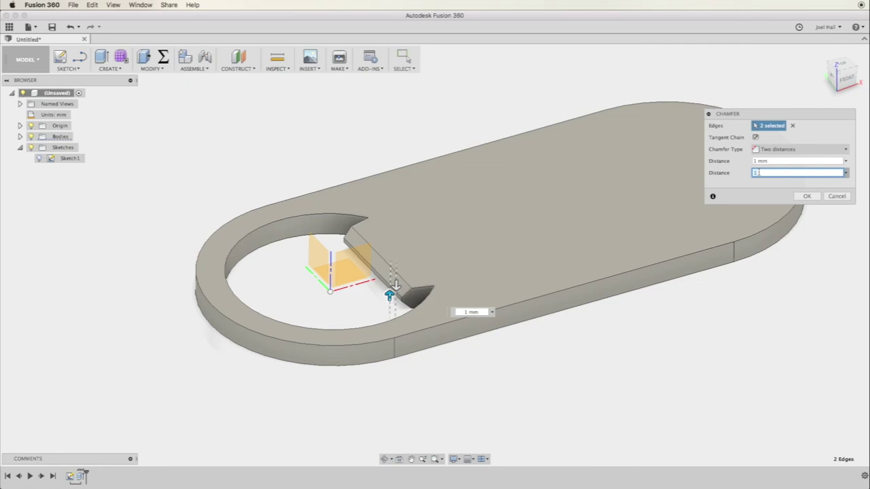
{"action": "type", "text": ".5"}
{"action": "key", "text": "Tab"}
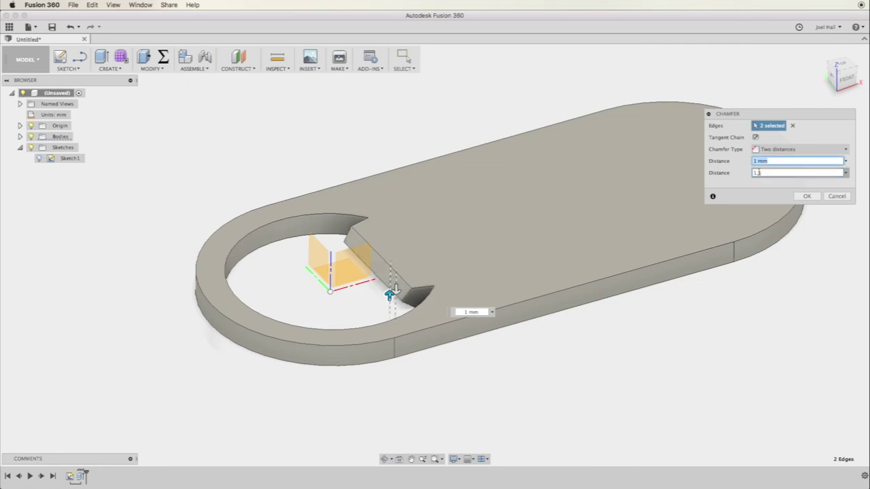
Step: Swap the chamfer values, setting the first distance to 1.5 mm and the second to 1 mm
{"action": "left_click", "coordinate": [759, 172]}
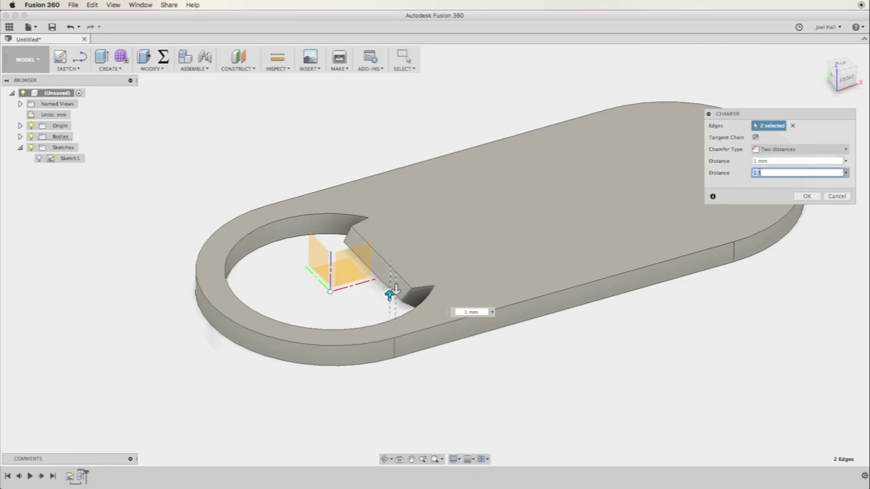
{"action": "key", "text": "Tab"}
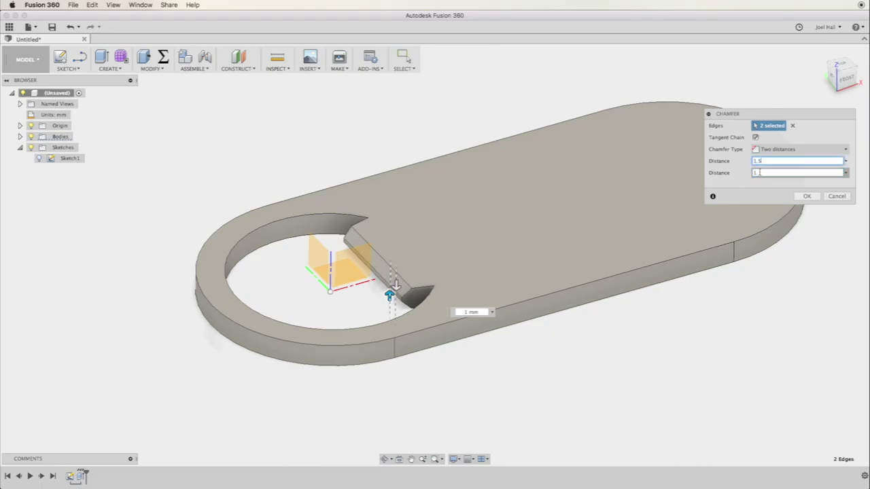